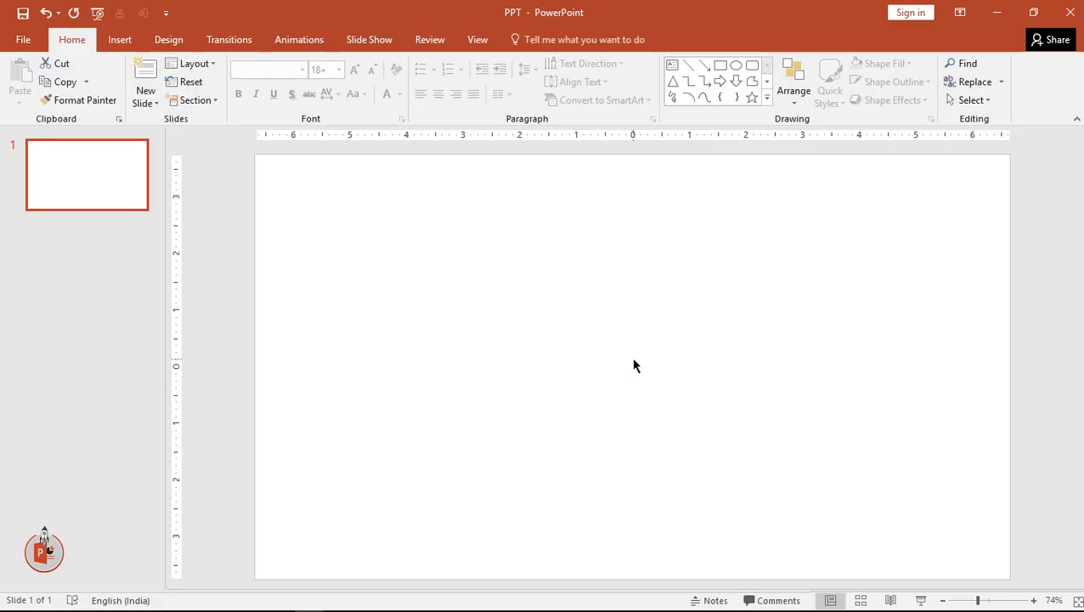
Draw a blue Oval circle about 4.32 inches wide on the blank slide
left_click(117, 40)
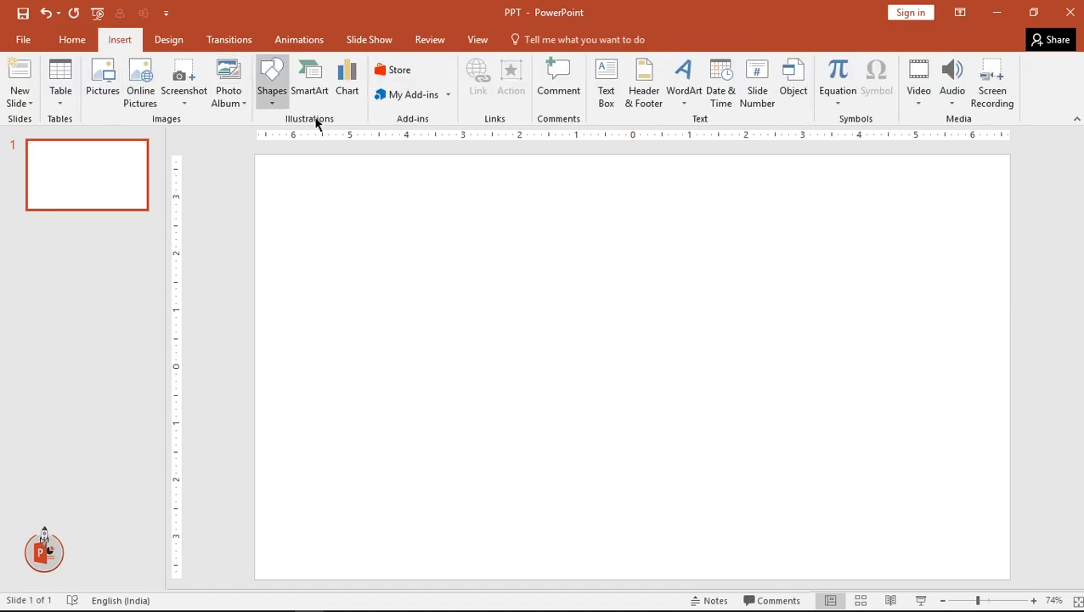
left_click(272, 100)
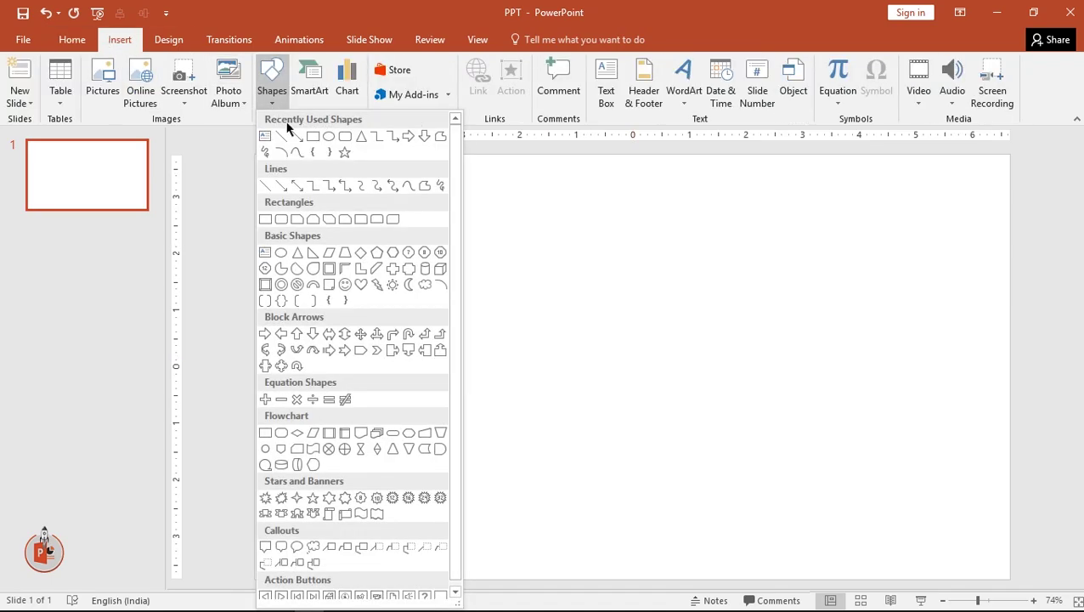
left_click(330, 135)
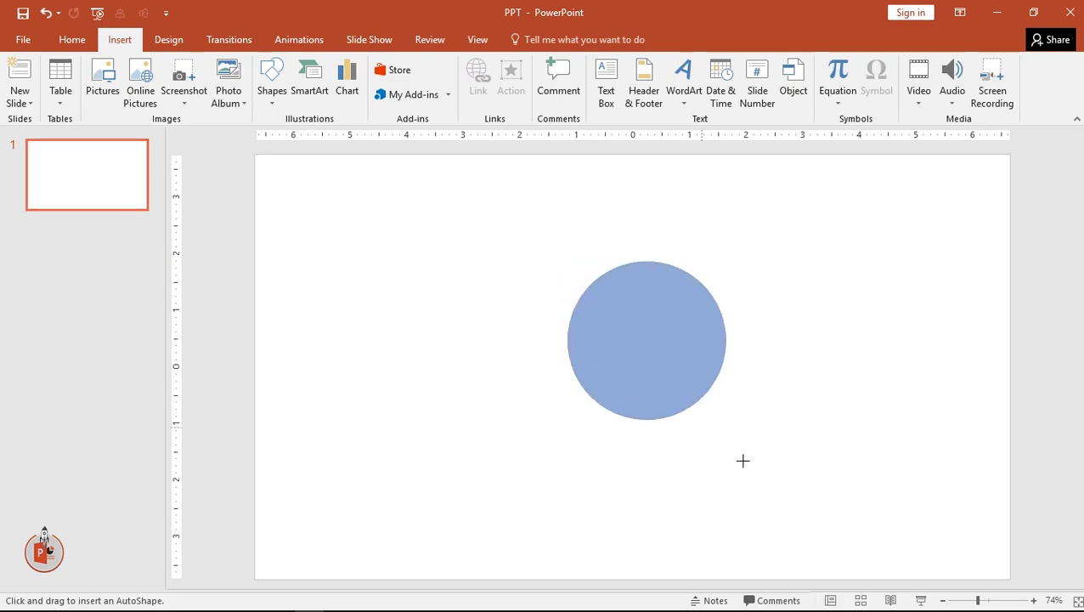
left_click_drag(567, 261, 813, 504)
Drag the circle to the centre of the slide using the alignment guides
mouse_move(740, 450)
left_mouse_down()
mouse_move(655, 437)
mouse_move(668, 430)
left_mouse_up()
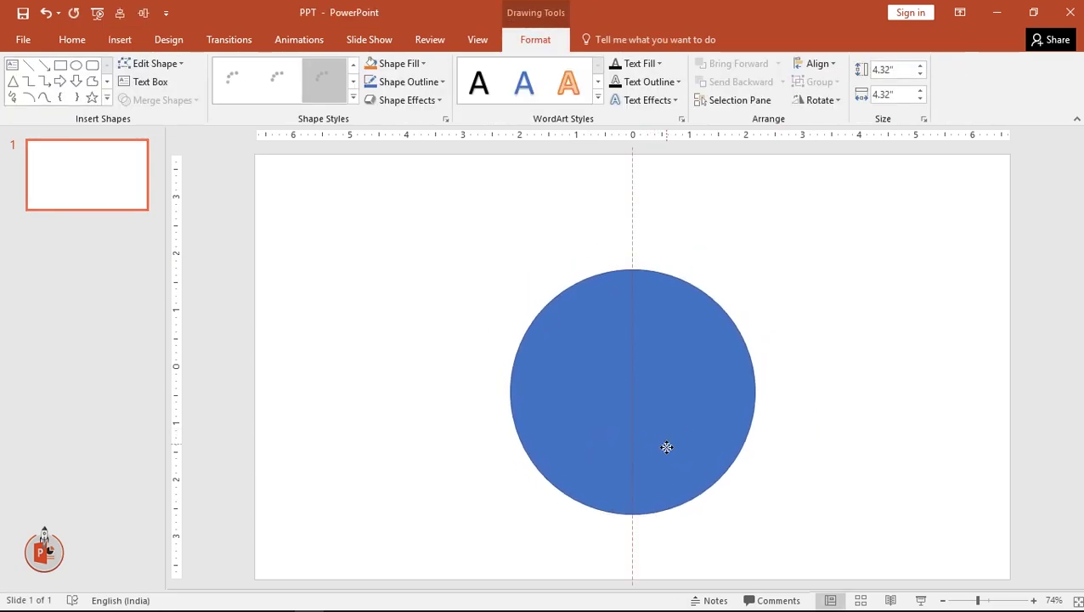
left_click_drag(668, 429, 666, 422)
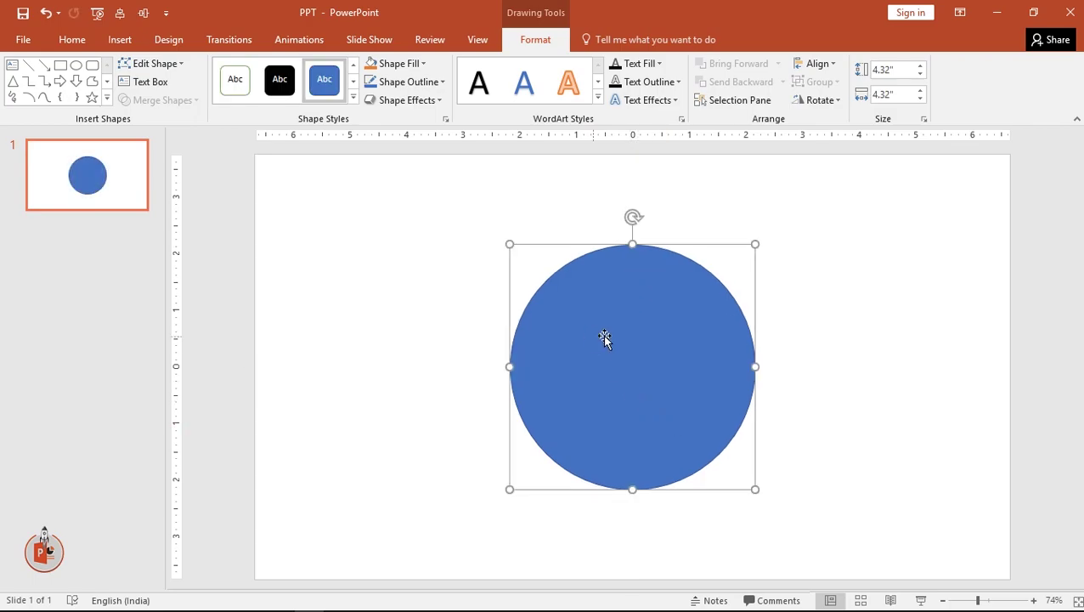
left_click_drag(605, 335, 605, 362)
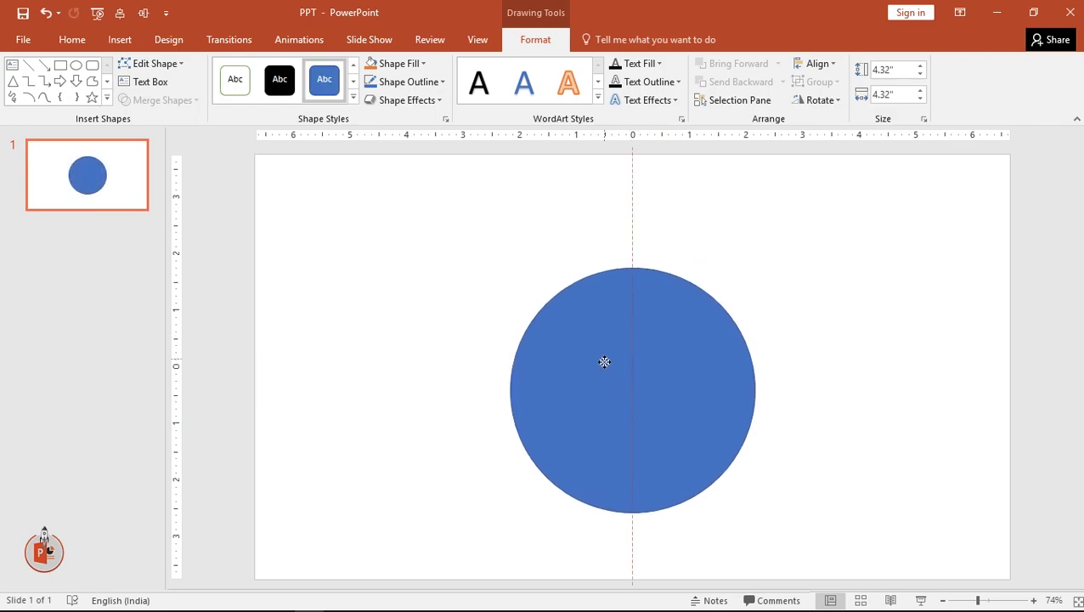
Set the circle to No Outline and fill it with a custom pink from More Fill Colors
left_click(415, 90)
left_click(393, 247)
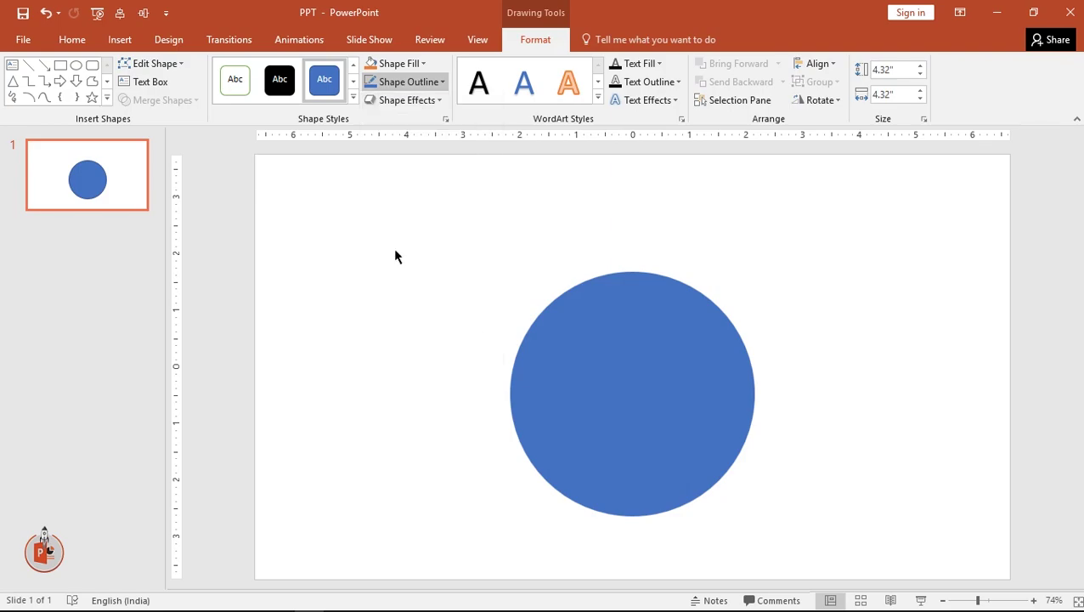
left_click(414, 64)
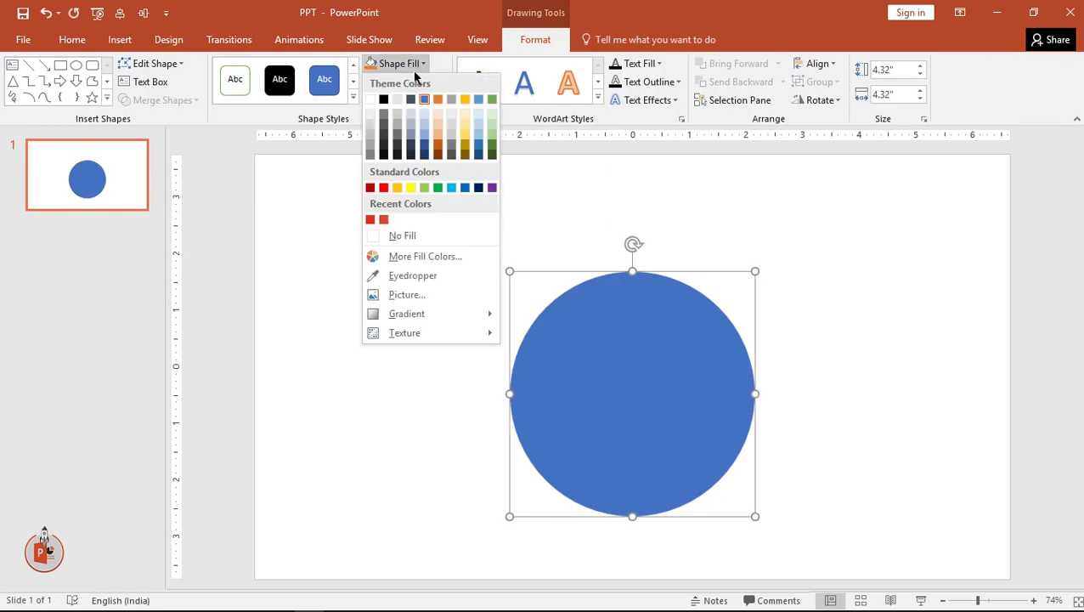
left_click(407, 259)
left_click(434, 225)
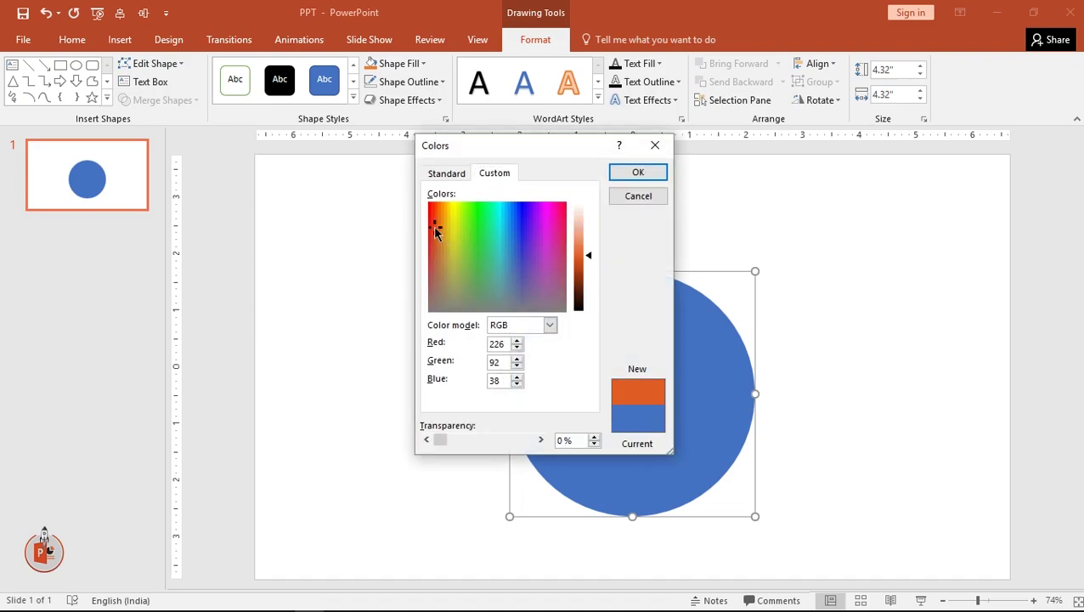
left_click(434, 209)
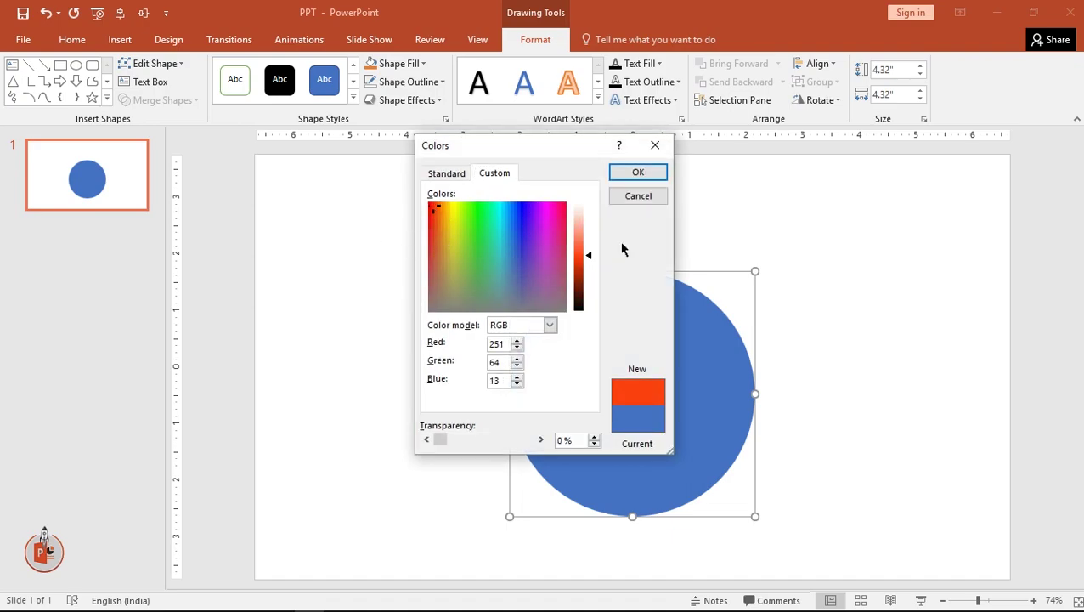
left_click(552, 212)
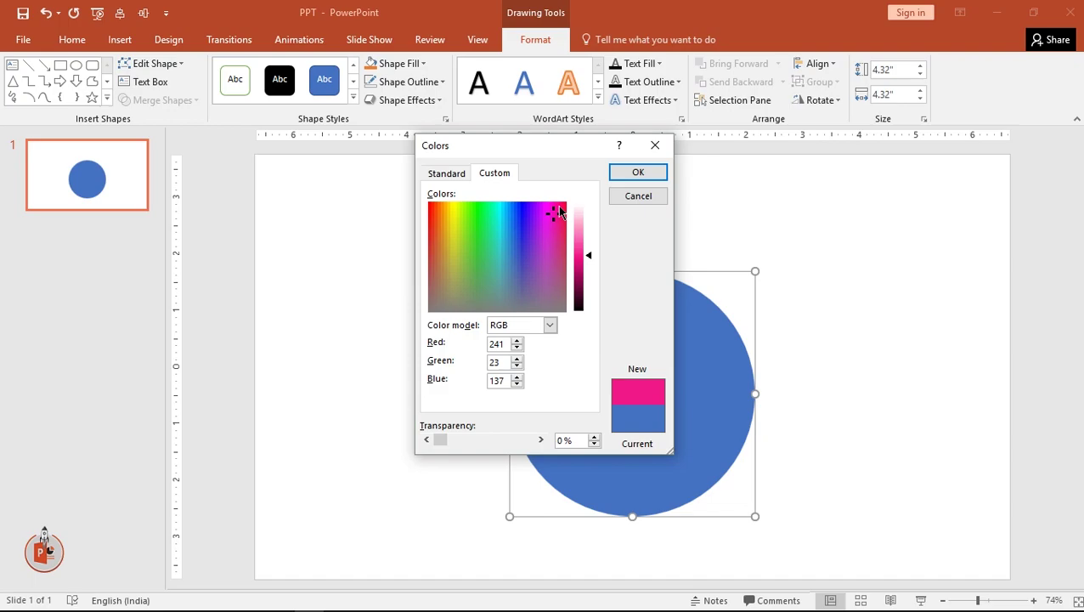
left_click(556, 206)
left_click(637, 172)
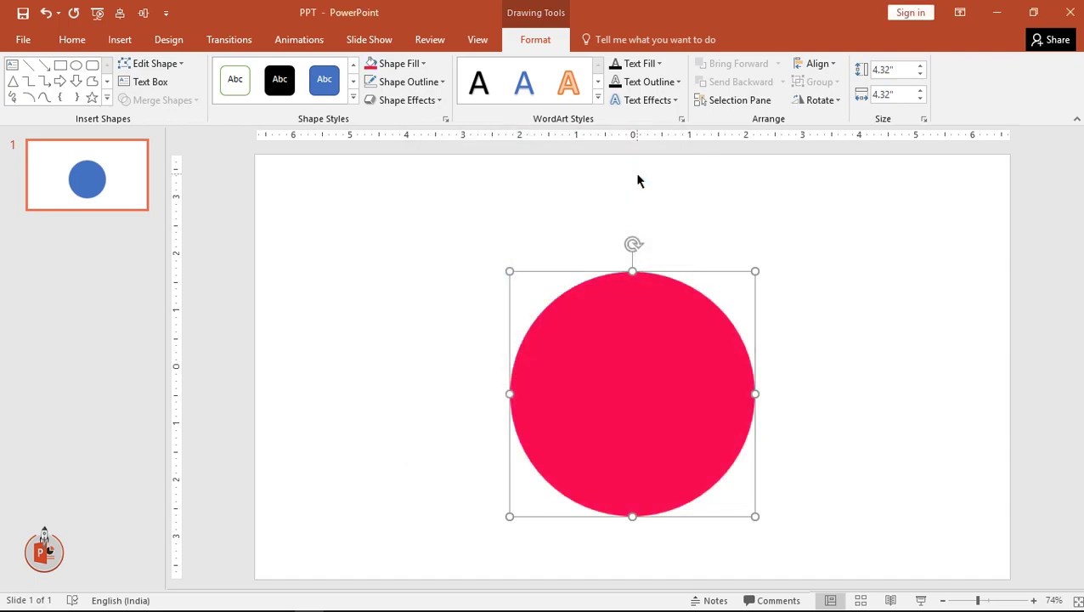
Open the circle's 3-D Format settings in the Format Shape Effects pane
right_click(651, 395)
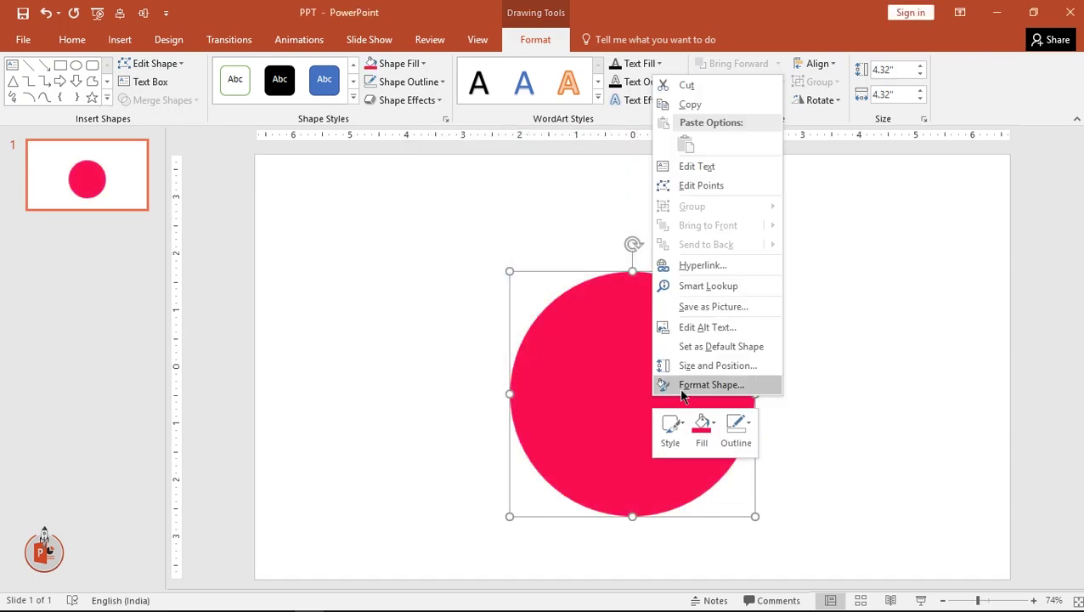
left_click(705, 383)
left_click(921, 200)
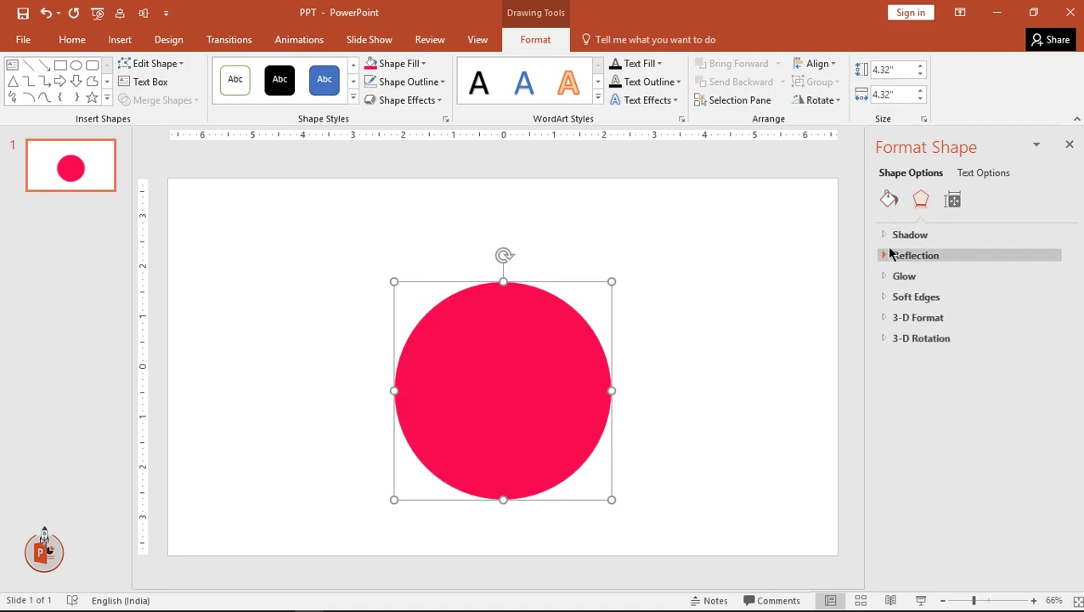
left_click(885, 319)
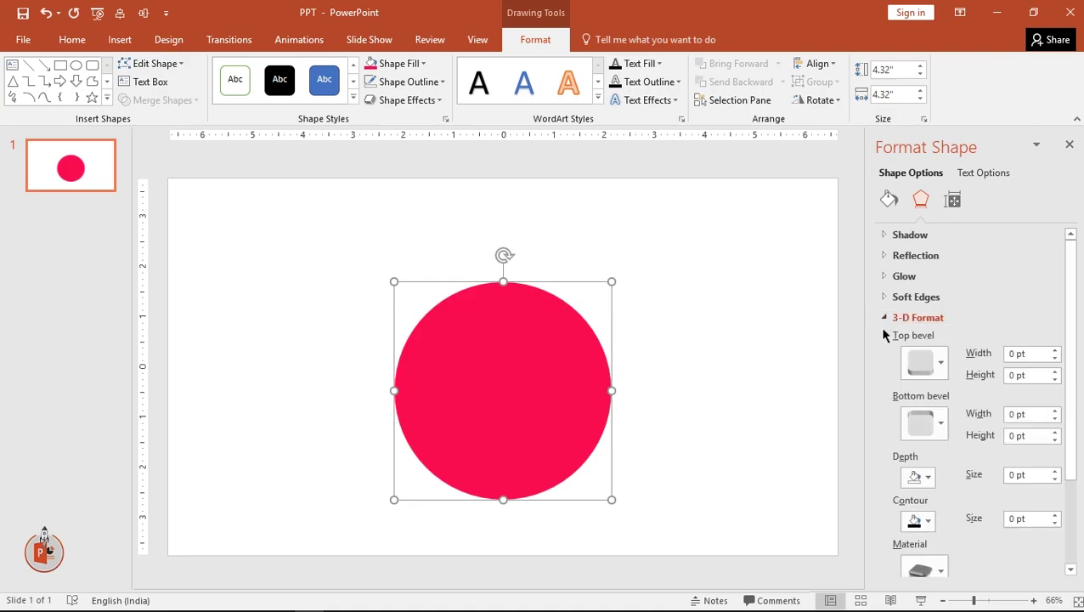
Apply 6 pt Round top and bottom bevels, then switch to Calculator
left_click(941, 363)
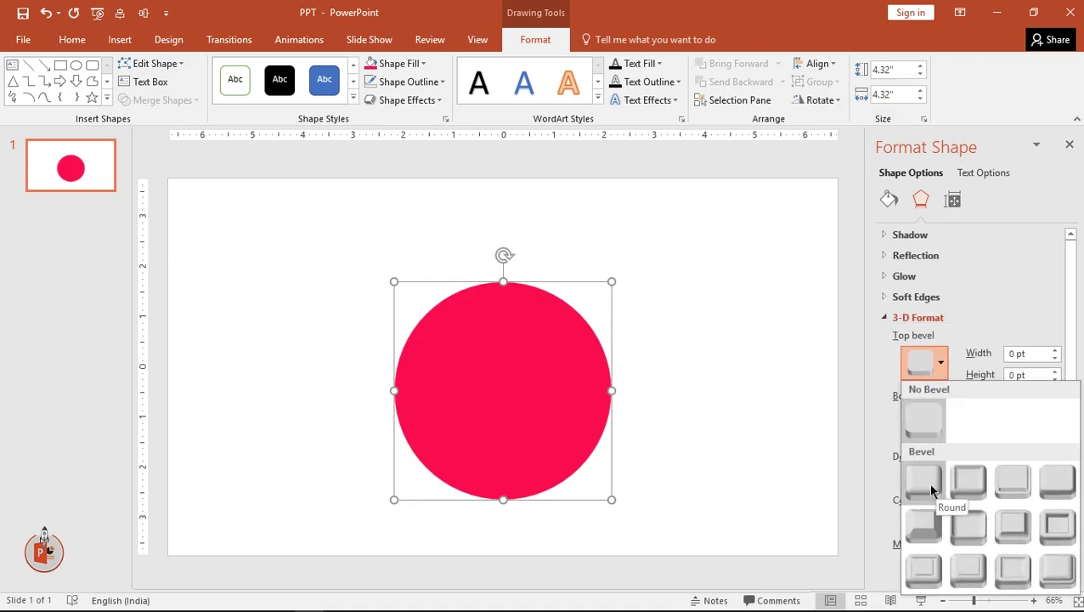
left_click(928, 483)
left_click(939, 429)
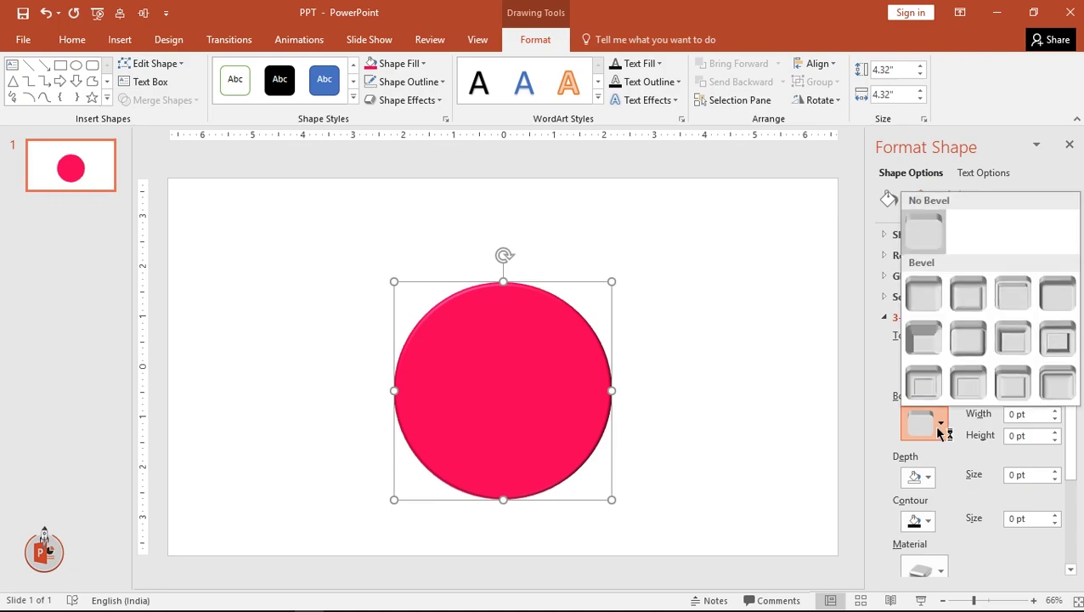
left_click(922, 301)
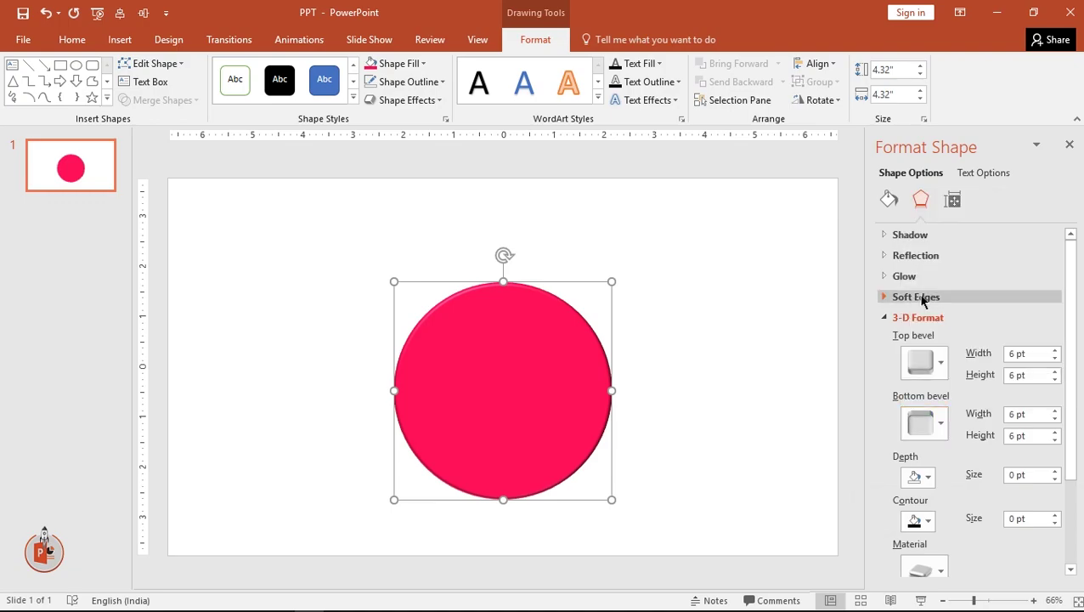
key("alt+Tab")
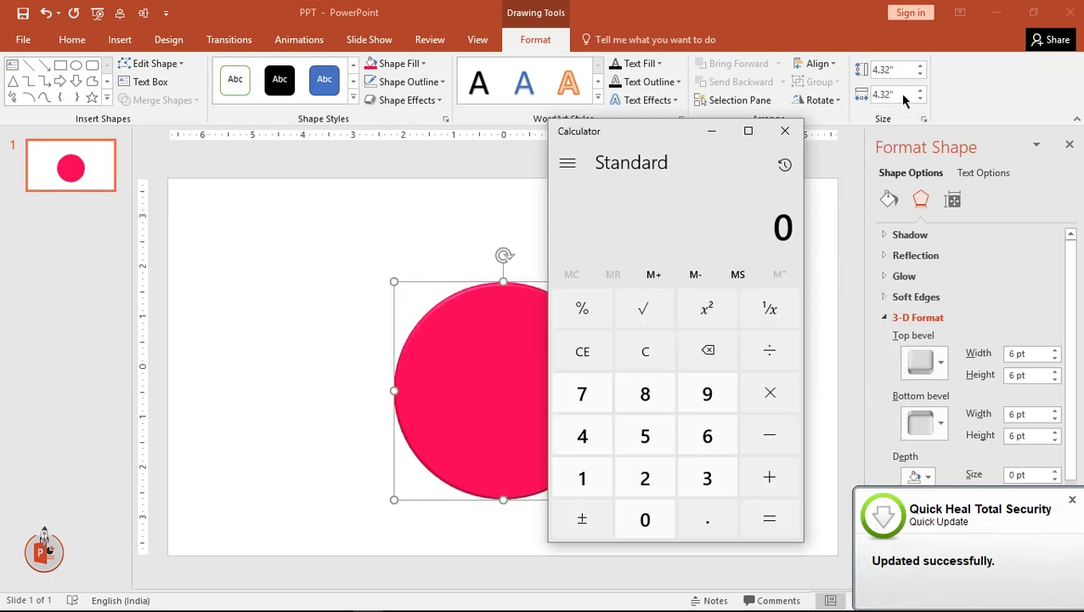
Multiply 4.32 by 36 on the Calculator keypad to get 155.52
left_click(582, 435)
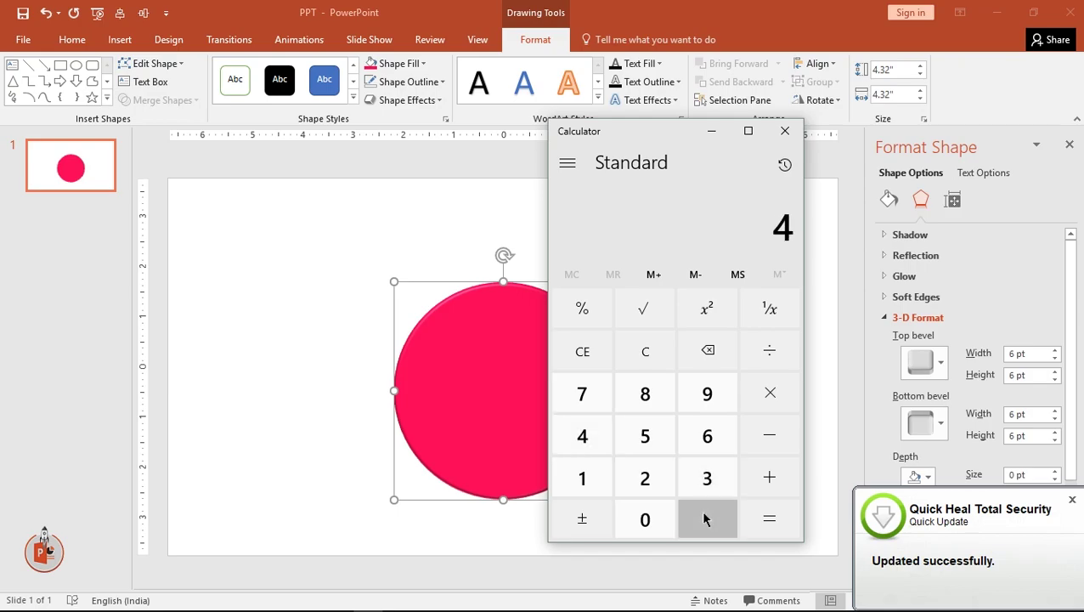
left_click(705, 516)
left_click(718, 481)
left_click(645, 478)
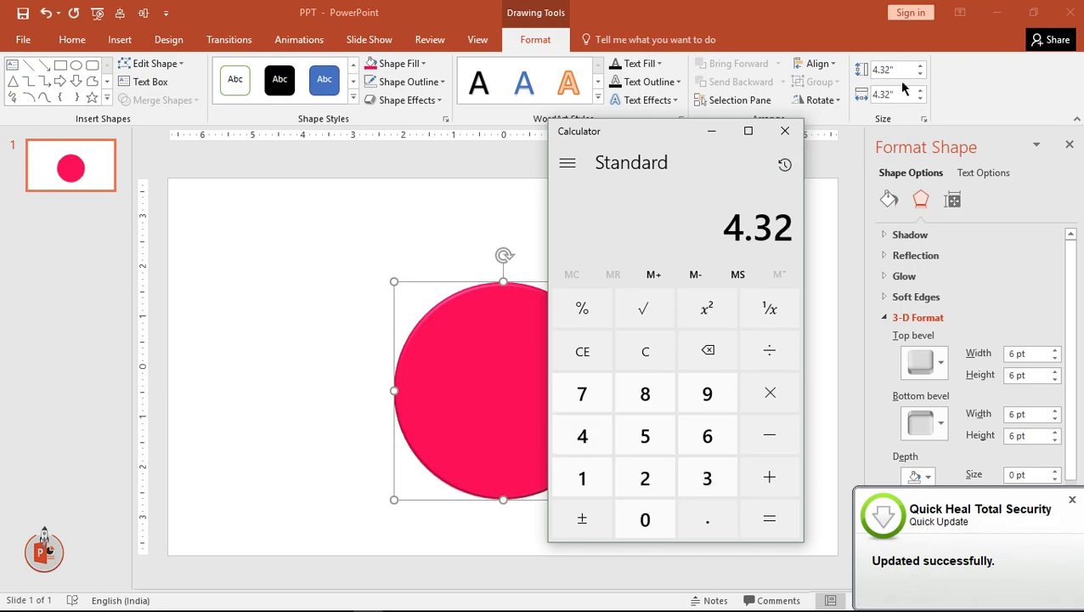
left_click(769, 392)
left_click(709, 481)
left_click(707, 435)
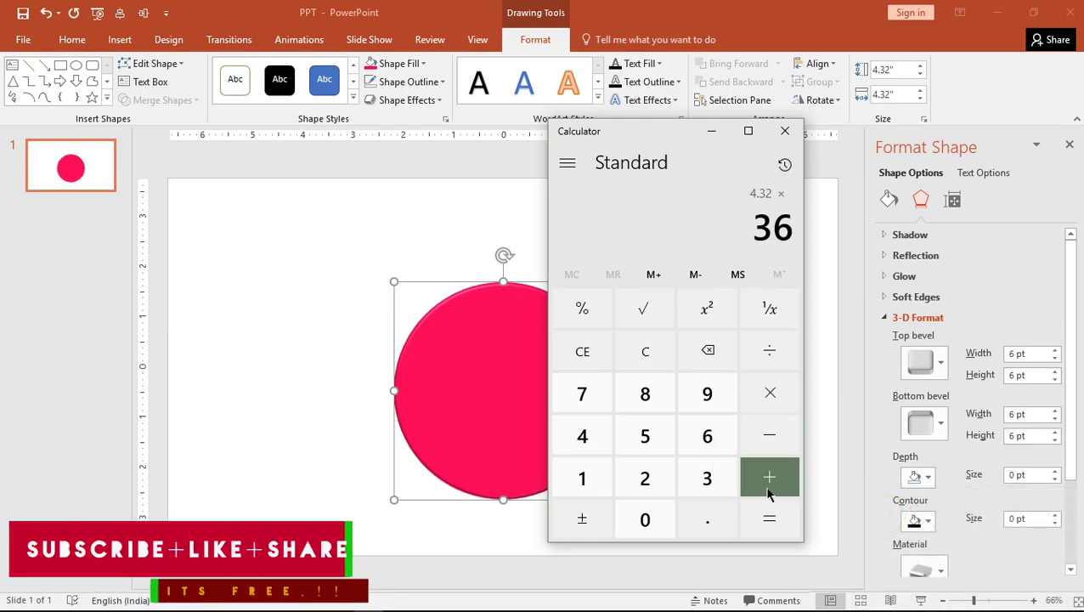
left_click(767, 519)
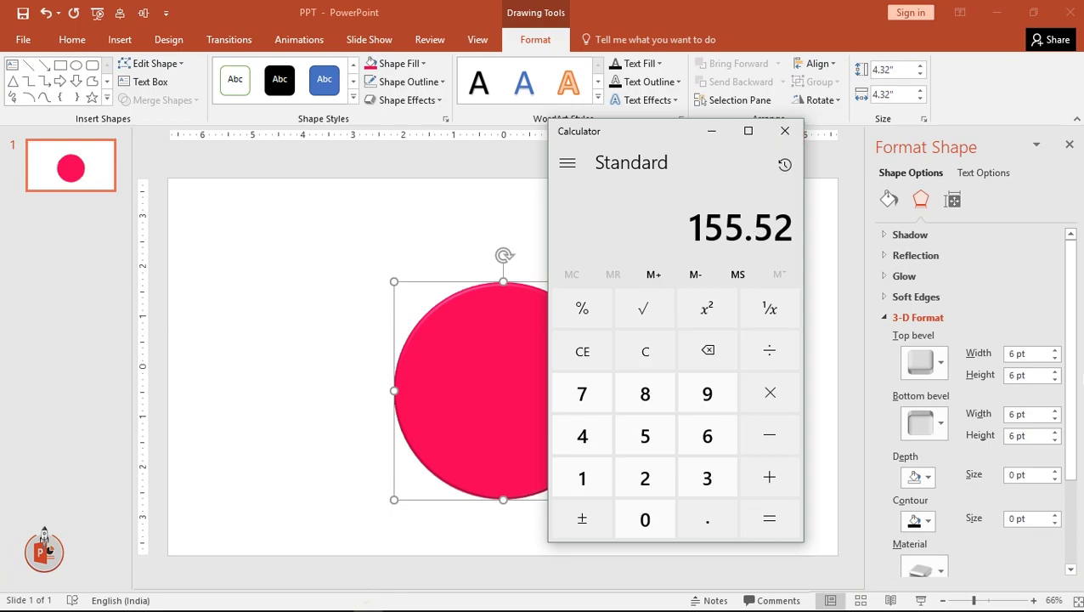
Set the top and bottom bevel width and height all to 155.52 pt
left_click_drag(1043, 358, 992, 358)
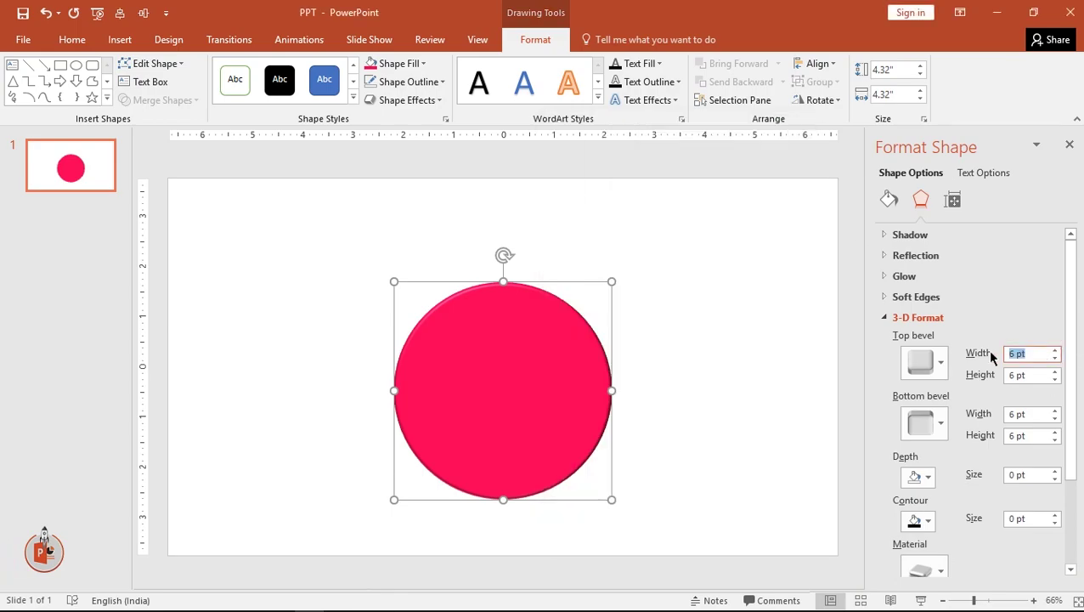
type("155.52")
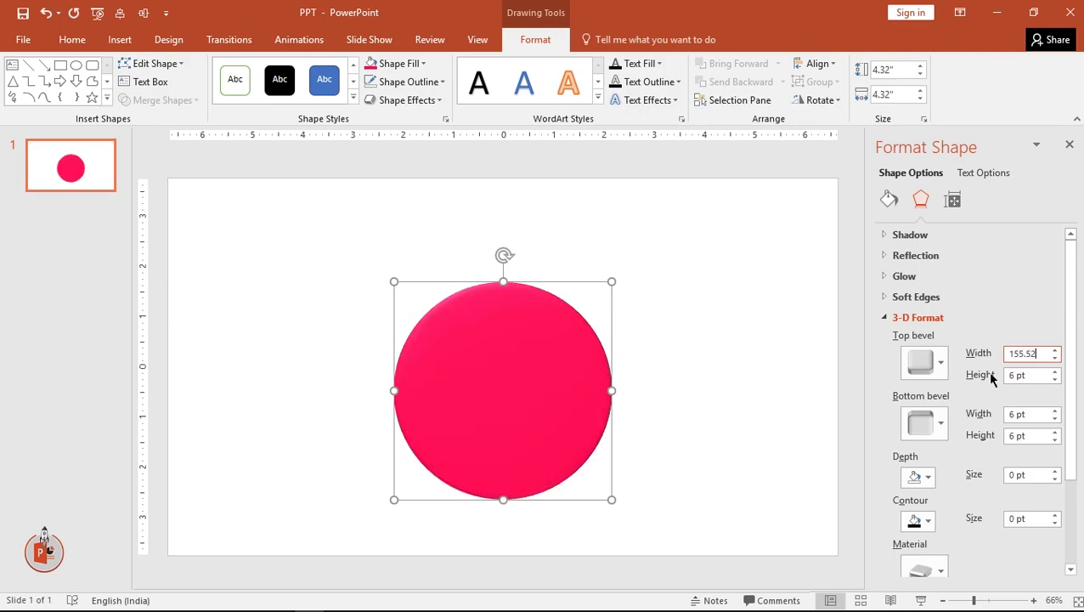
left_click_drag(1037, 378, 1005, 379)
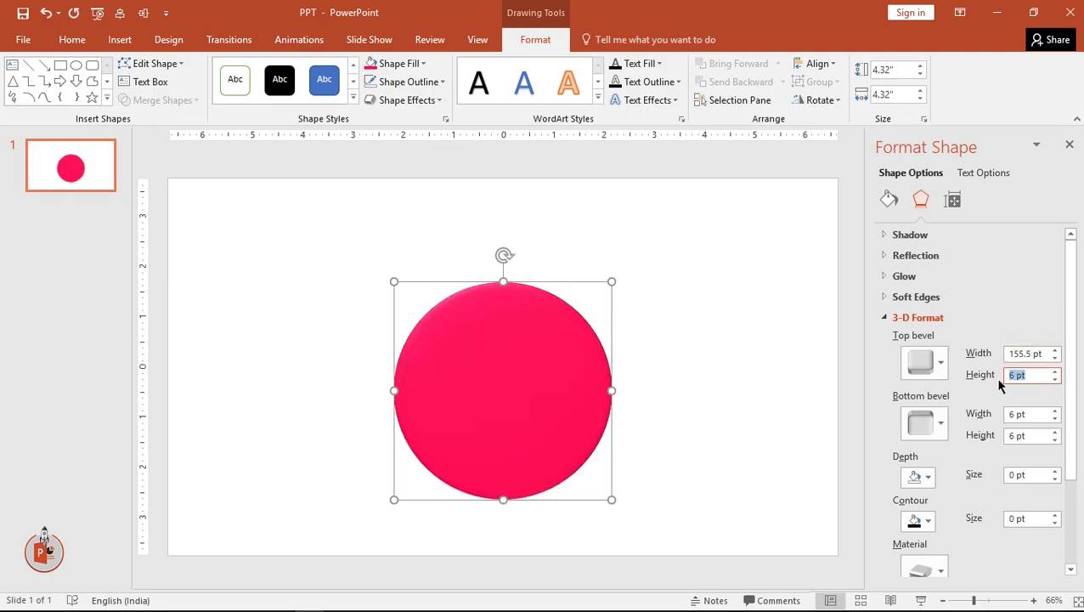
type("155.5")
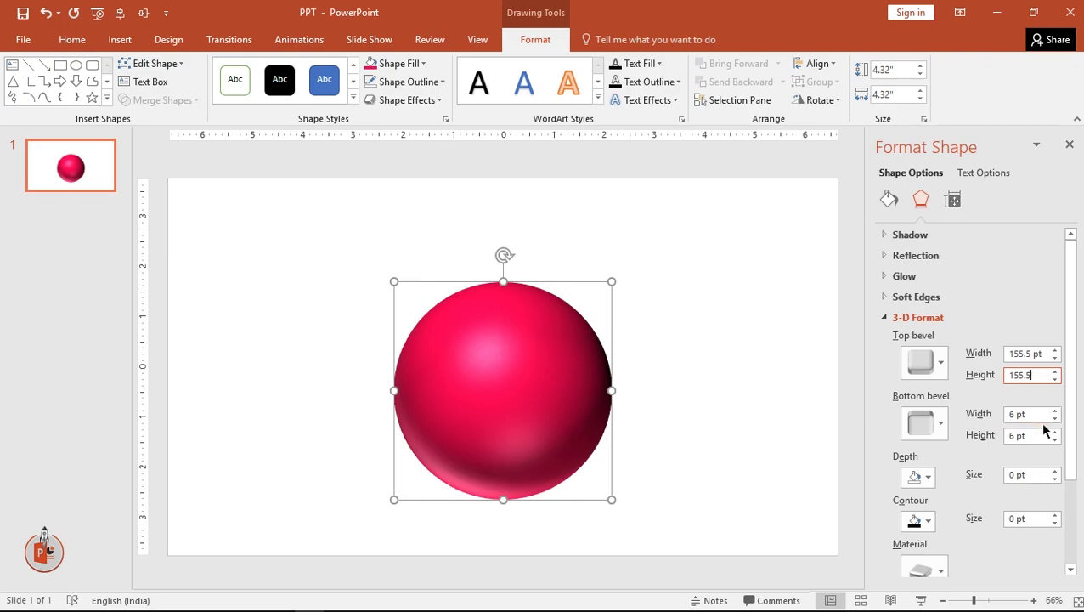
mouse_move(1030, 415)
left_mouse_down()
mouse_move(994, 413)
mouse_move(1009, 435)
left_mouse_up()
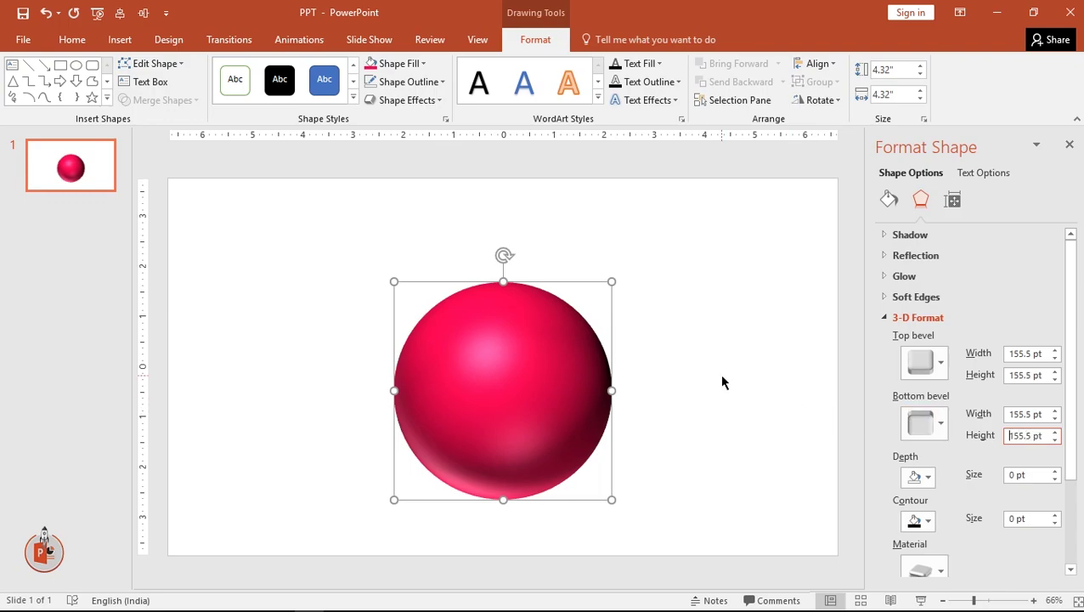
left_click(687, 384)
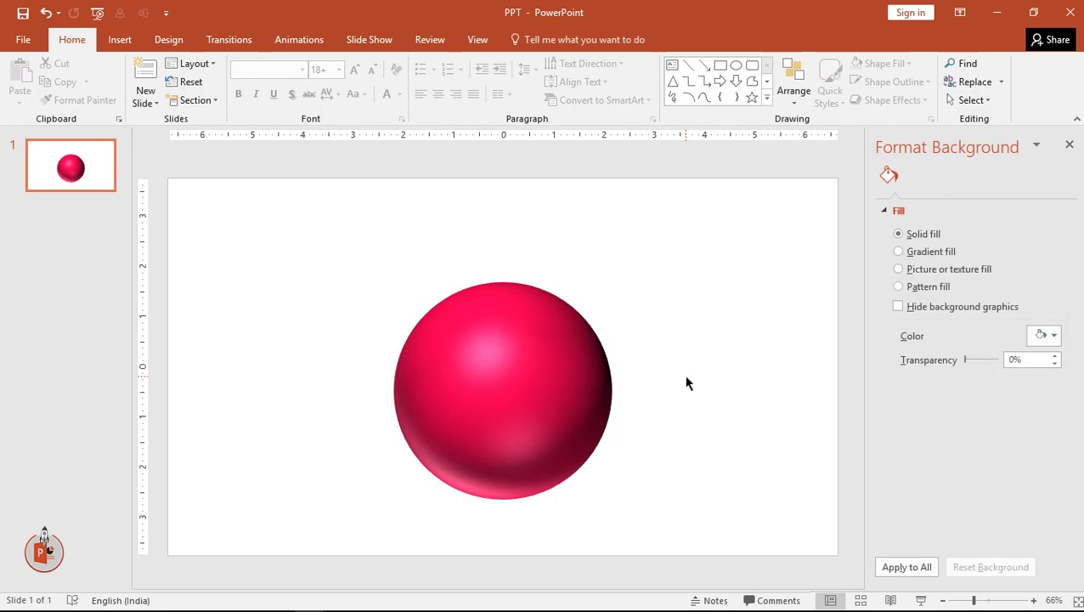
Close the formatting pane and copy both lines of bevel formula notes in Notepad
left_click(1070, 146)
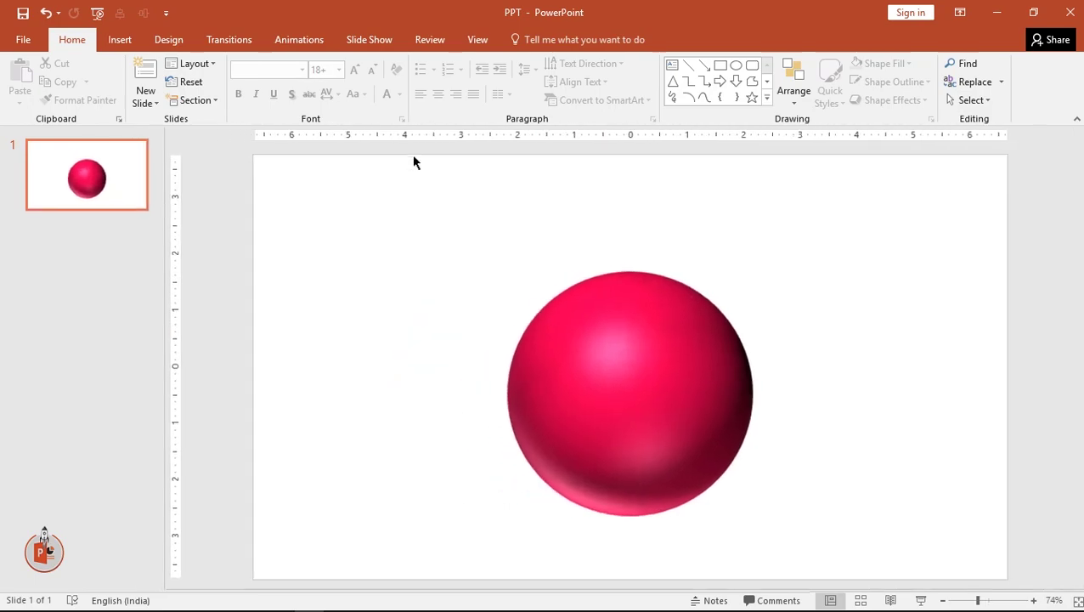
left_click(123, 40)
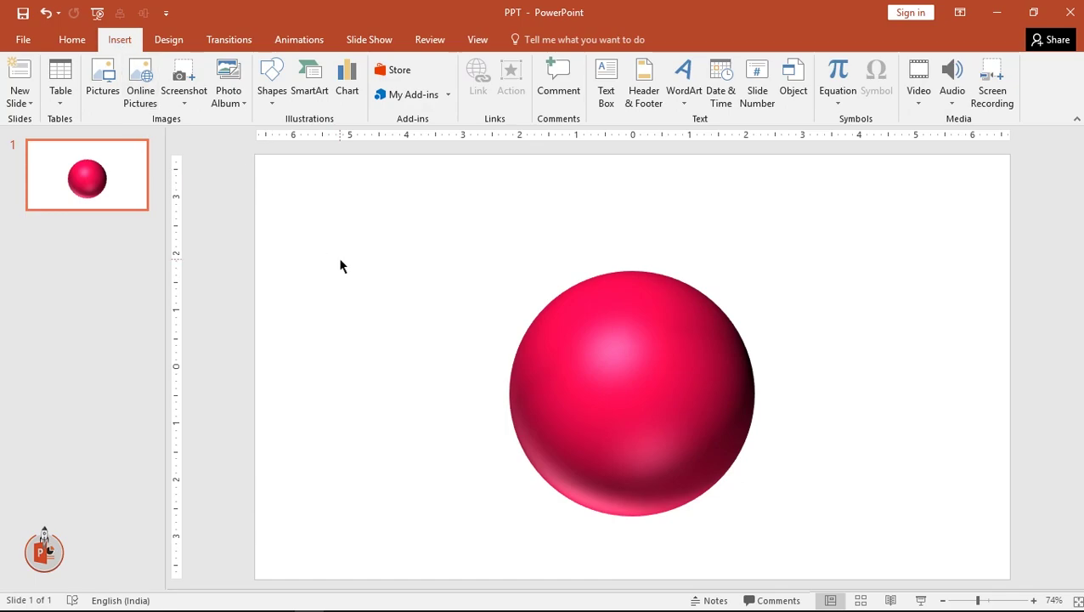
key("alt+Tab")
left_click(779, 269)
key("ctrl+a")
key("ctrl+c")
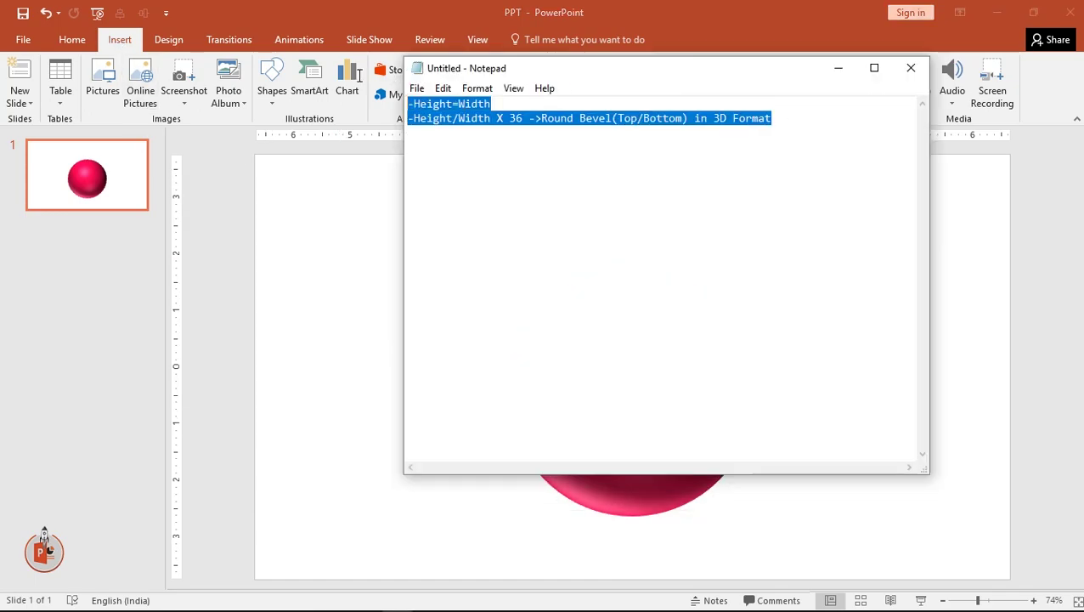
Close Notepad without saving the notes
left_click(911, 68)
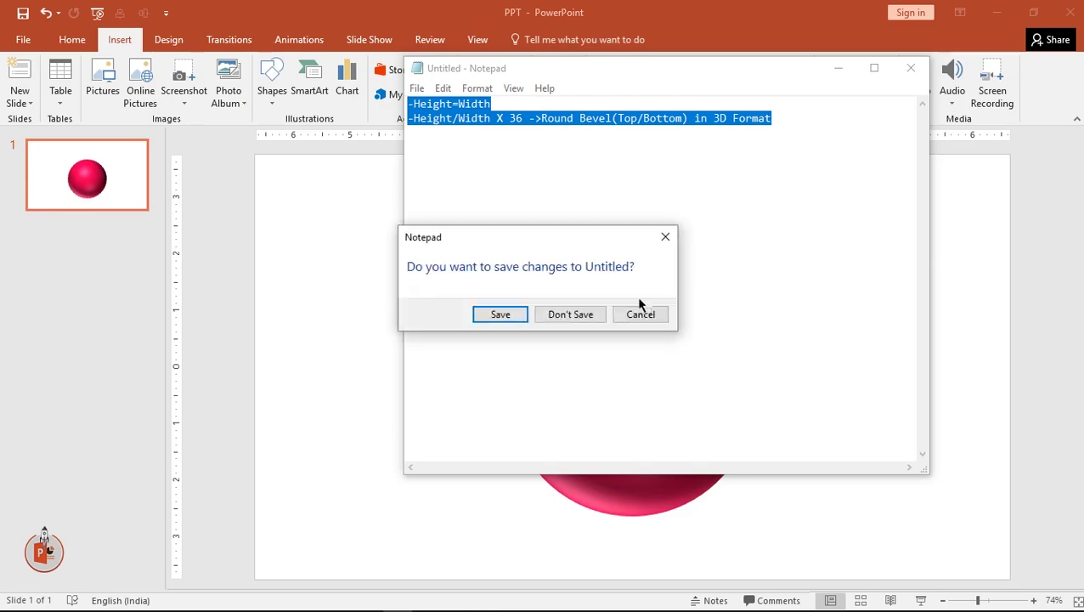
left_click(570, 313)
left_click(278, 101)
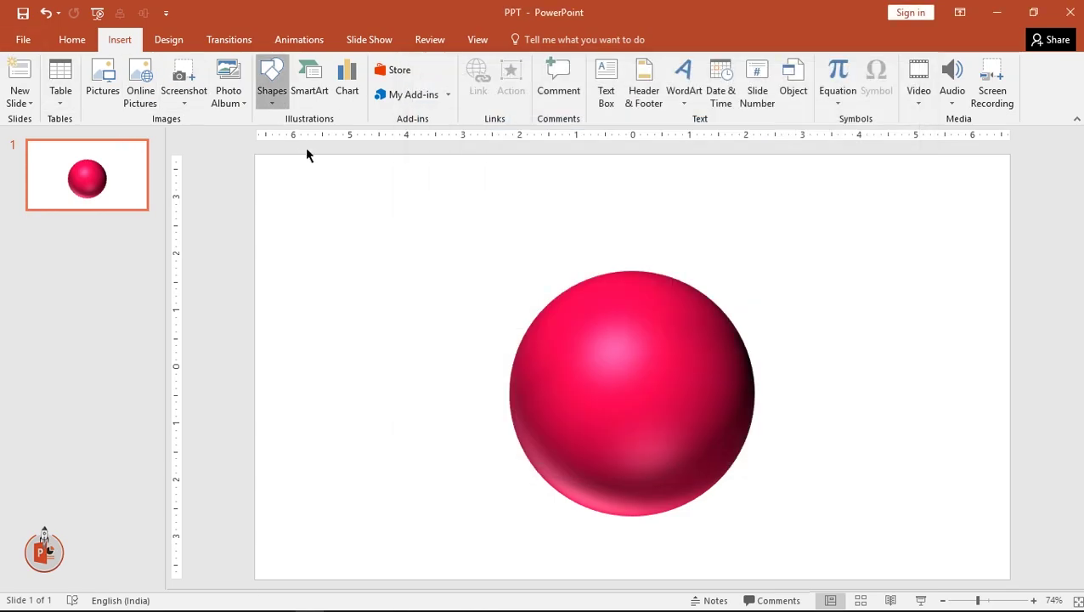
Paste the formula notes into a new text box and set the font to TextFont1
left_click(265, 136)
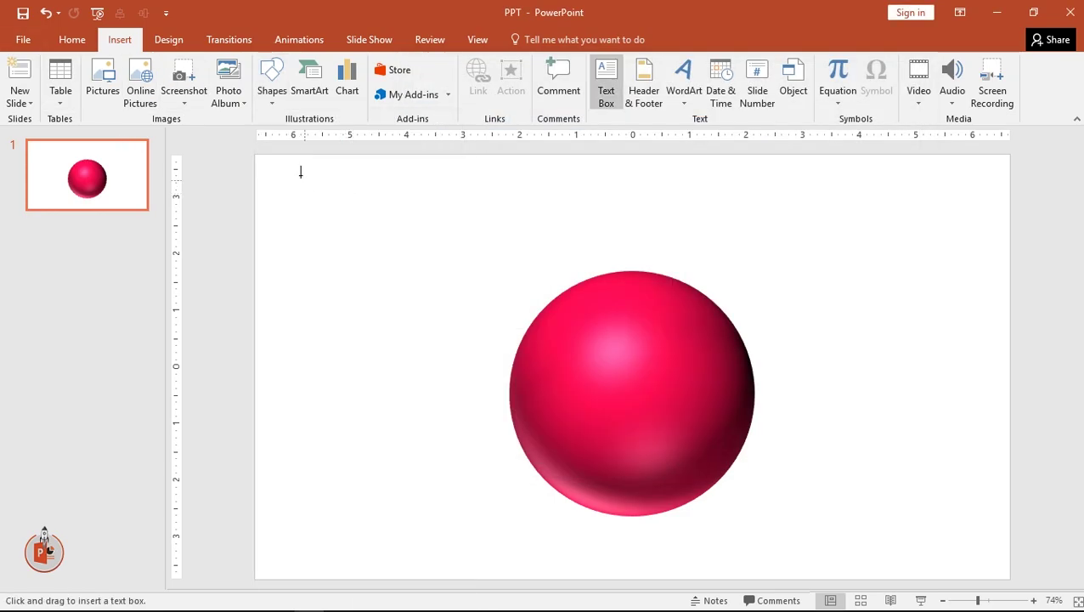
left_click_drag(297, 167, 564, 232)
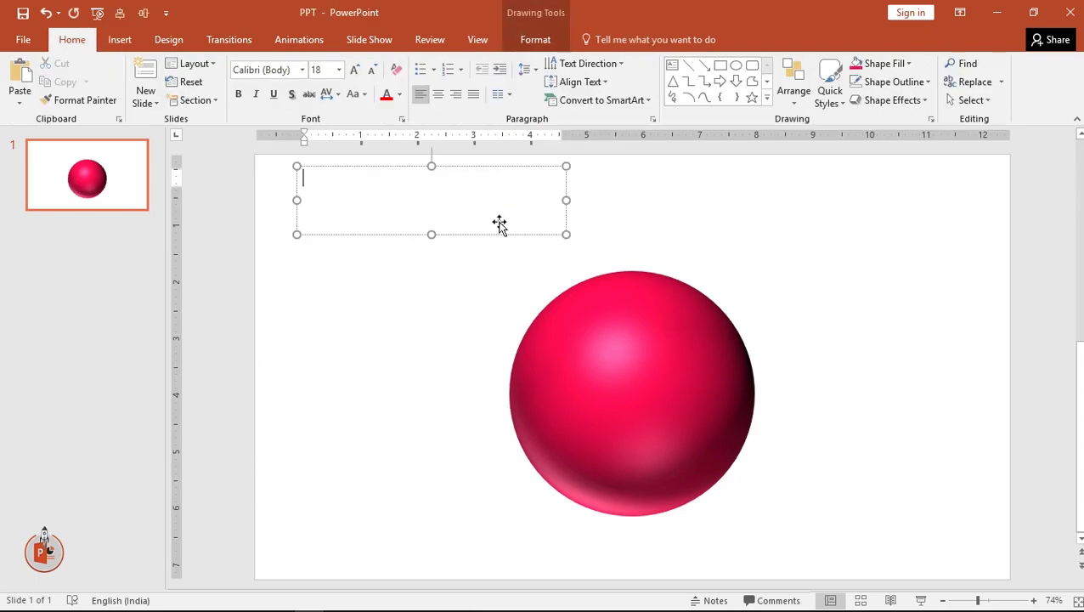
key("ctrl+v")
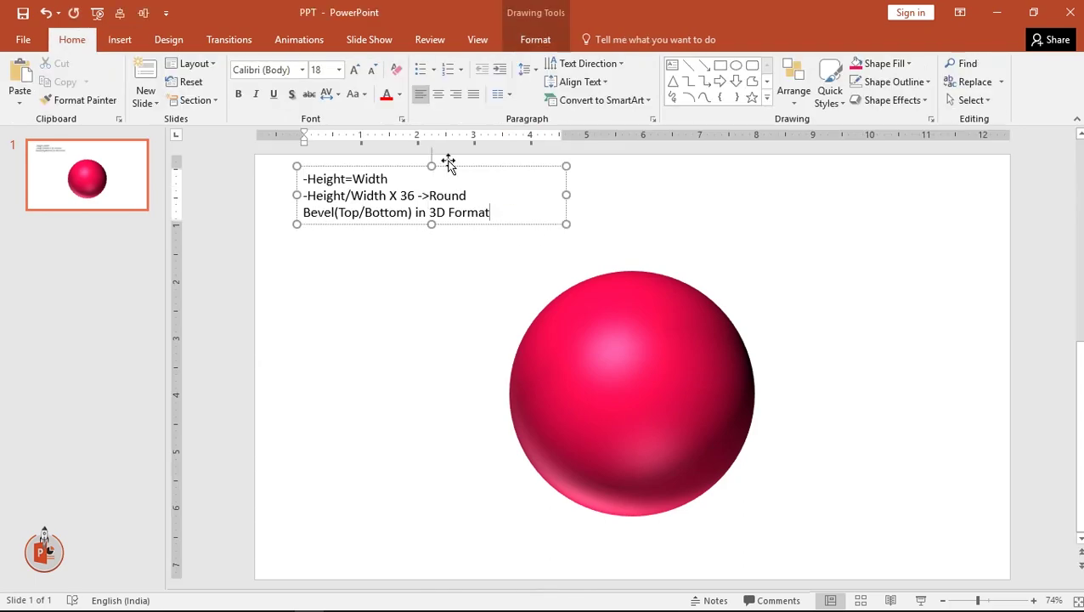
left_click(446, 167)
left_click(294, 70)
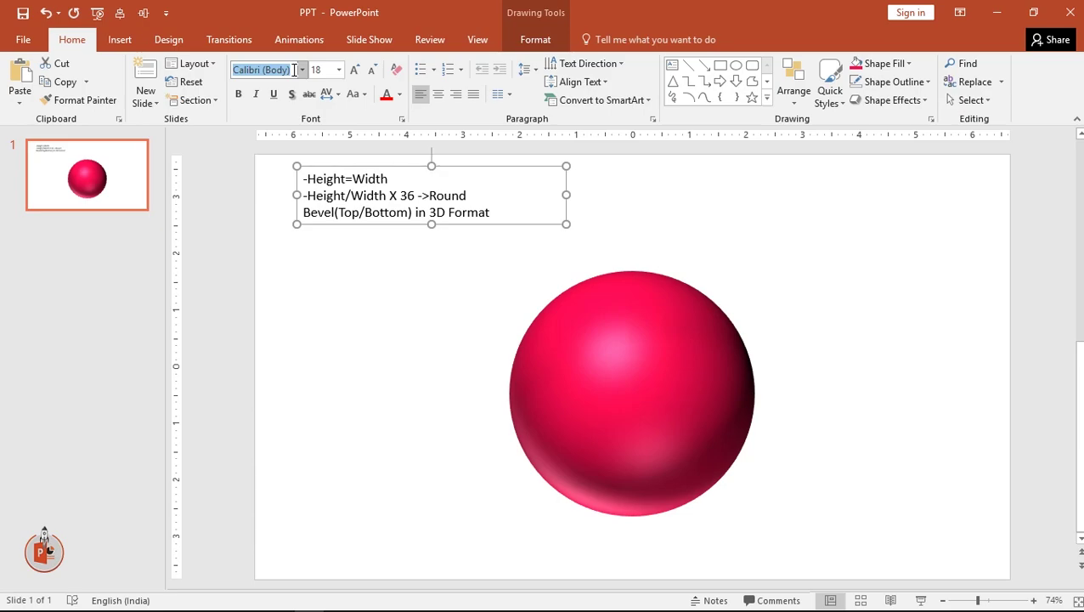
type("TextFont1")
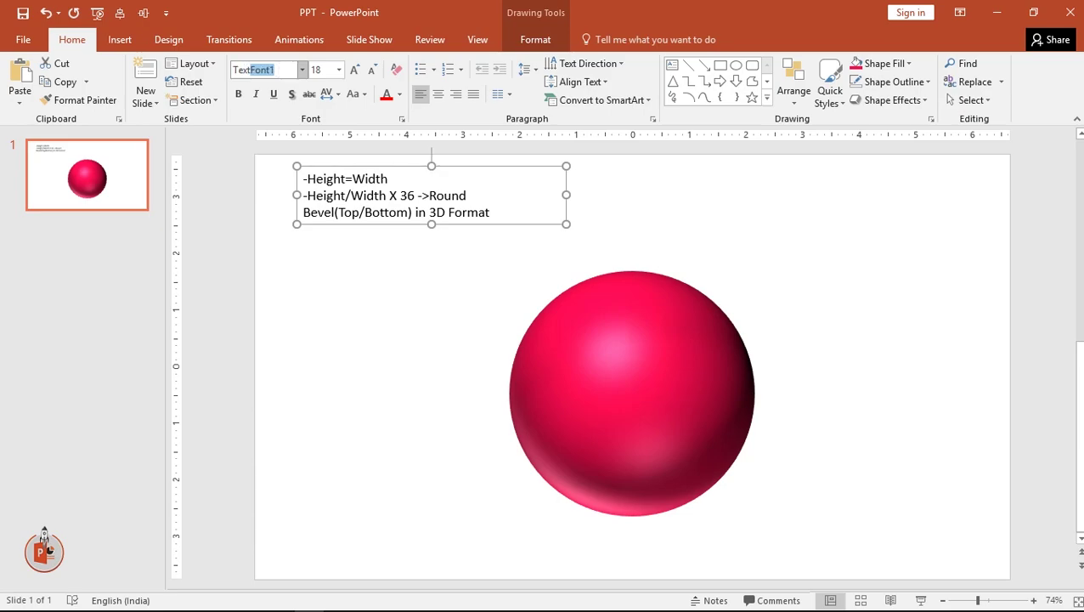
key("Return")
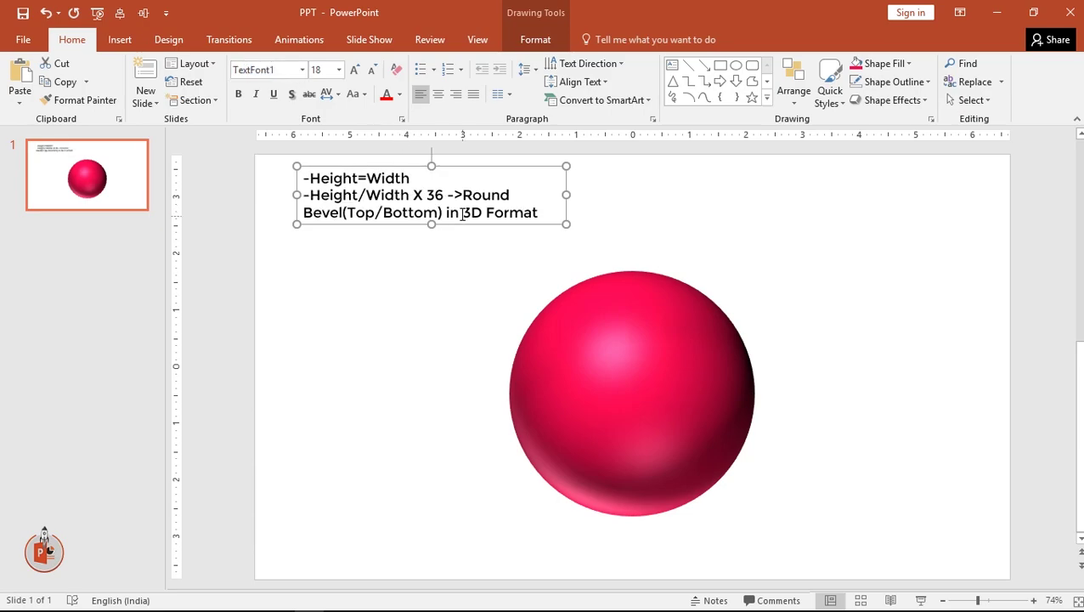
Replace the -> with an --> arrow and widen the text box
left_click(463, 194)
key("BackSpace")
key("BackSpace")
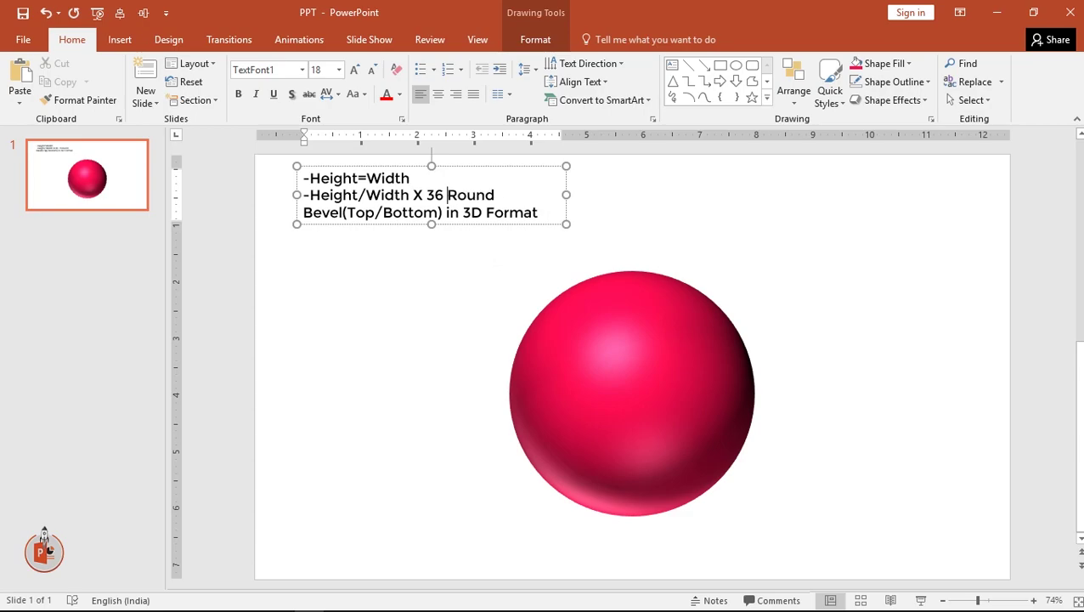
type("-->")
left_click_drag(568, 194, 827, 187)
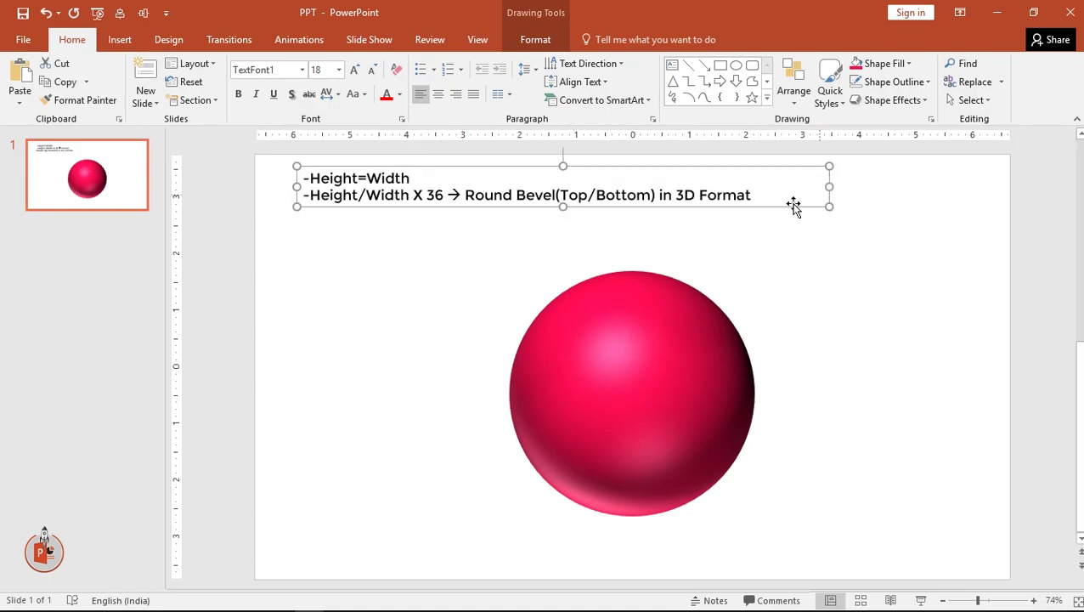
Make the notes bold, dark grey 24 pt on two lines, nudged above the sphere
left_click(356, 72)
left_click(356, 71)
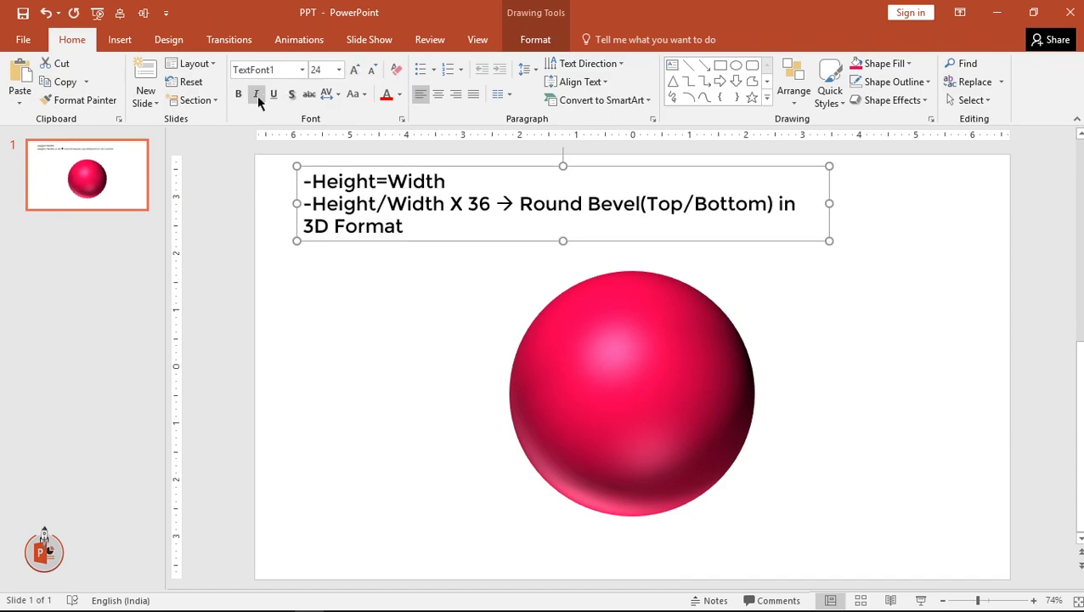
left_click(238, 94)
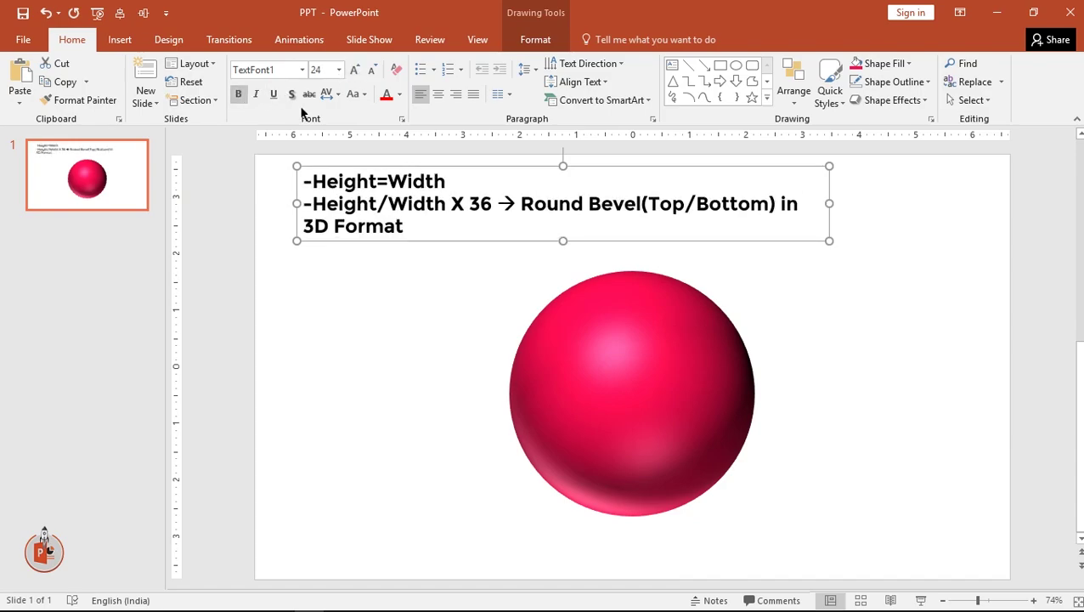
left_click(399, 96)
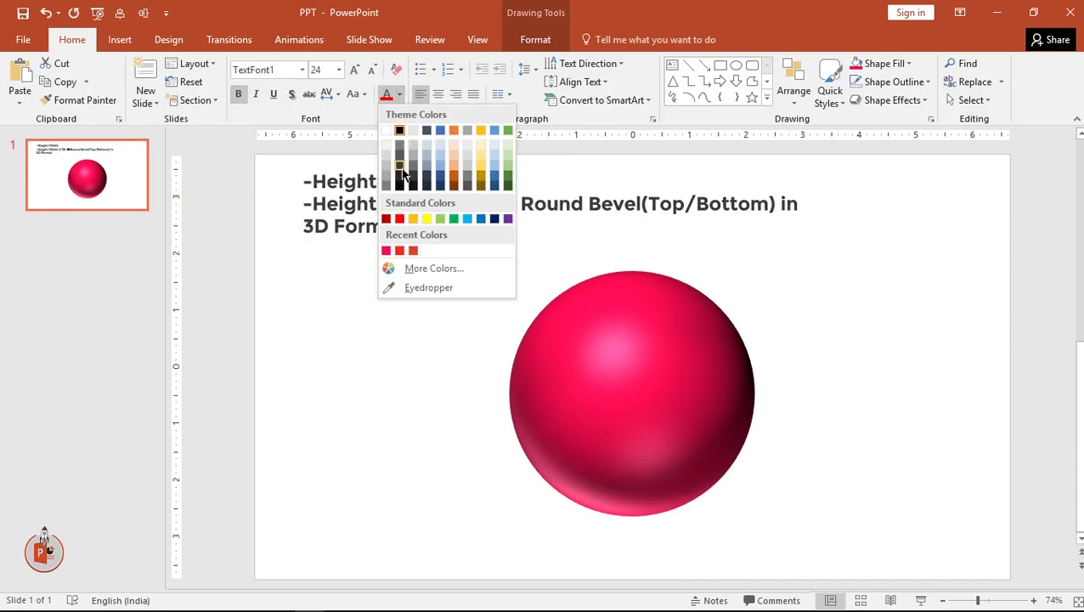
left_click(399, 175)
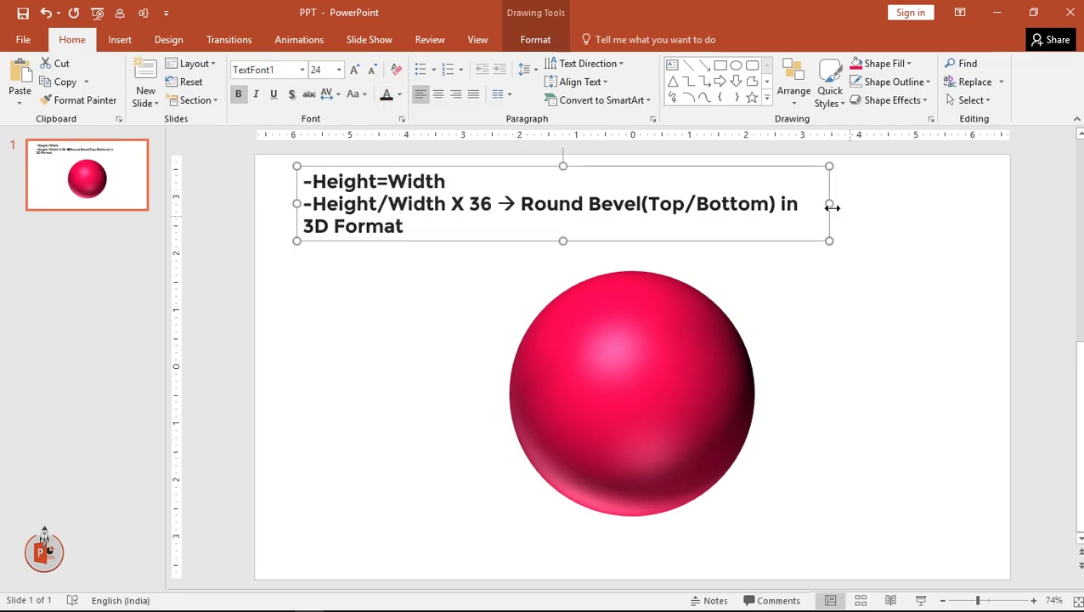
left_click_drag(830, 204, 948, 203)
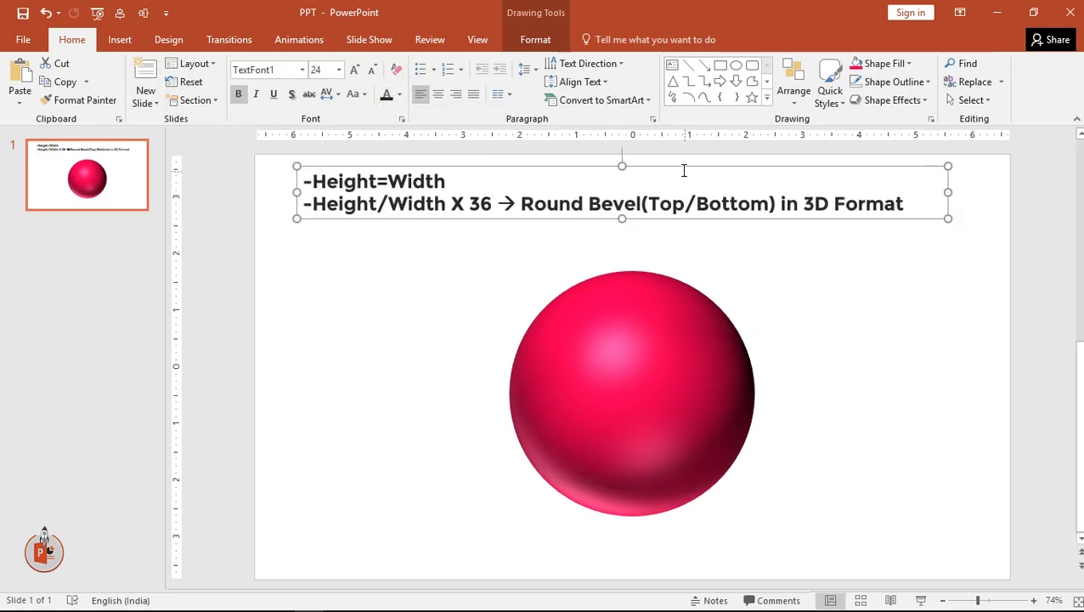
left_click_drag(684, 167, 689, 183)
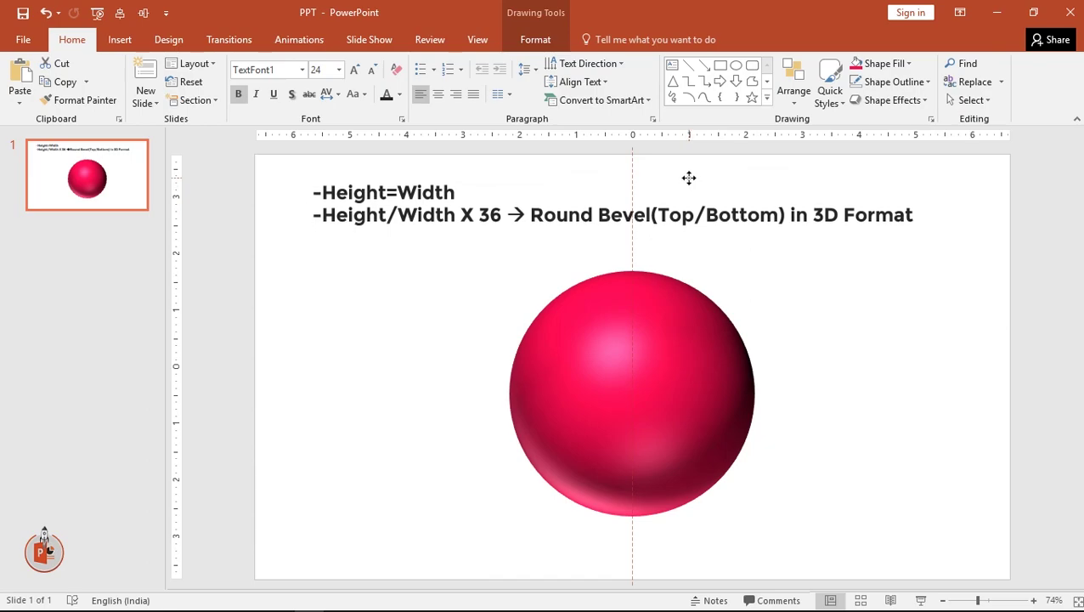
left_click(834, 321)
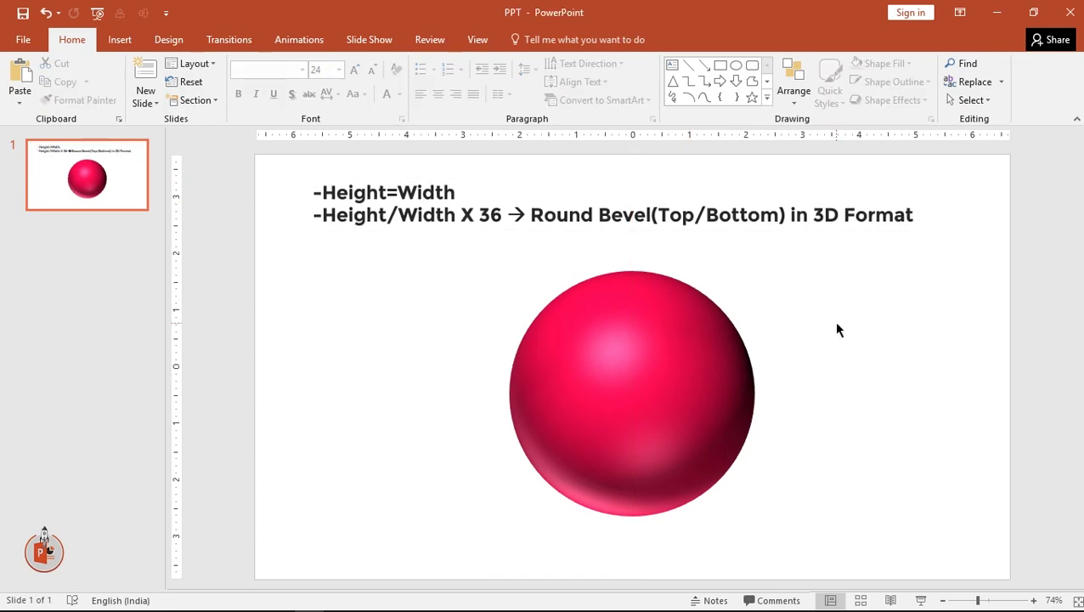
Give the slide background a grey preset radial gradient after deleting the extra gradient stops
right_click(870, 411)
left_click(916, 540)
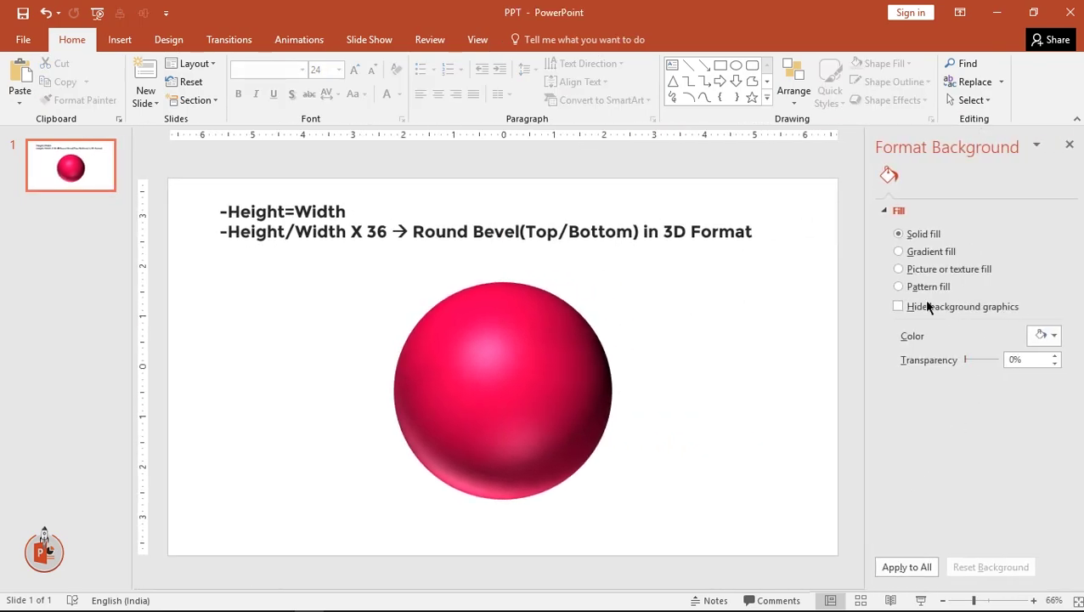
left_click(915, 252)
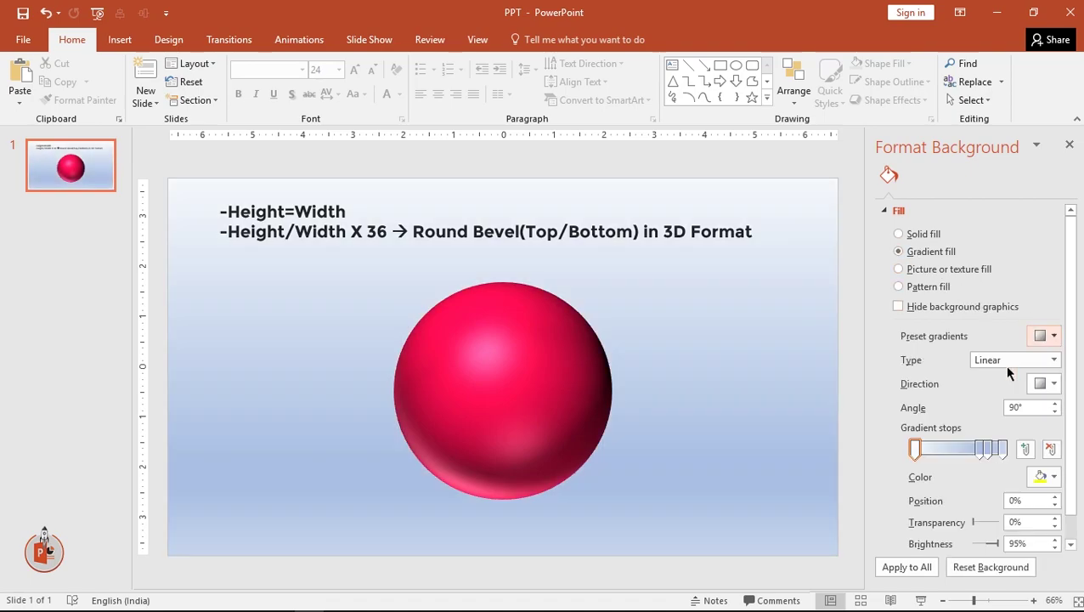
left_click(979, 448)
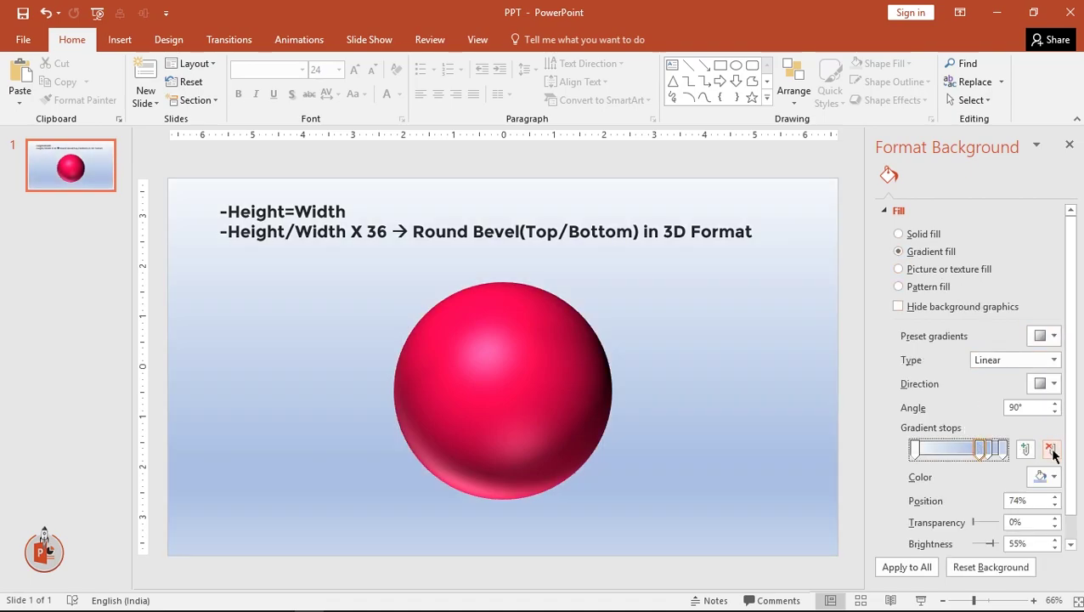
left_click(1051, 448)
left_click(983, 448)
left_click(1051, 449)
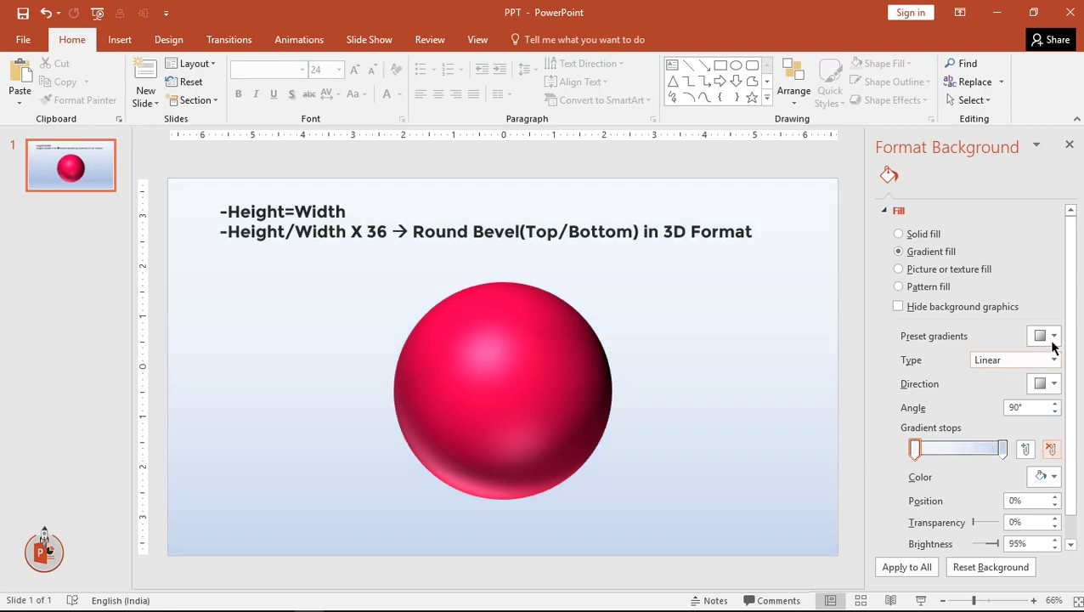
left_click(1052, 335)
left_click(959, 407)
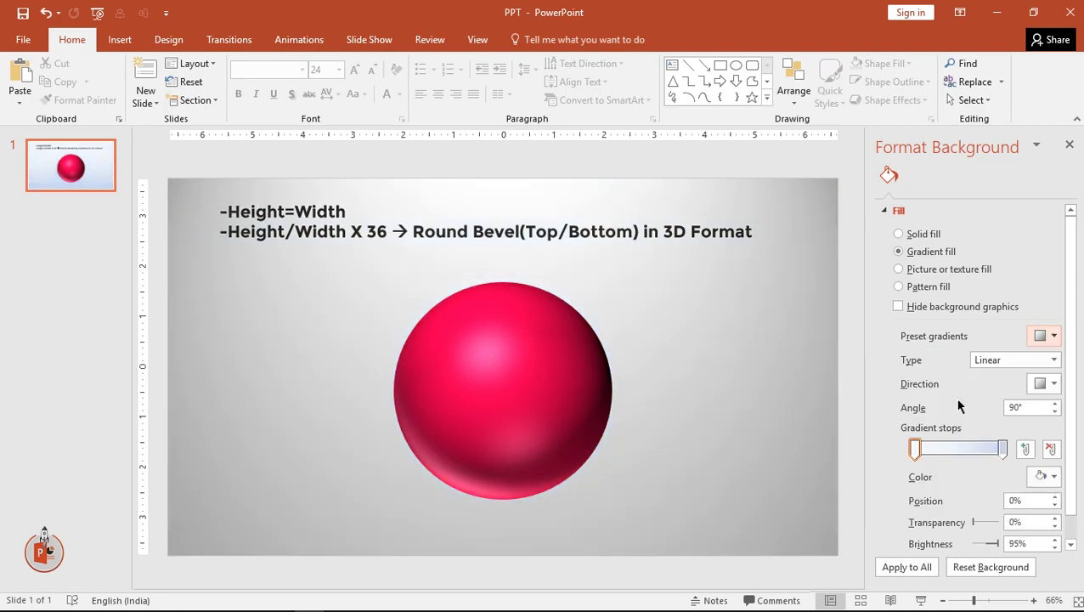
left_click(1068, 147)
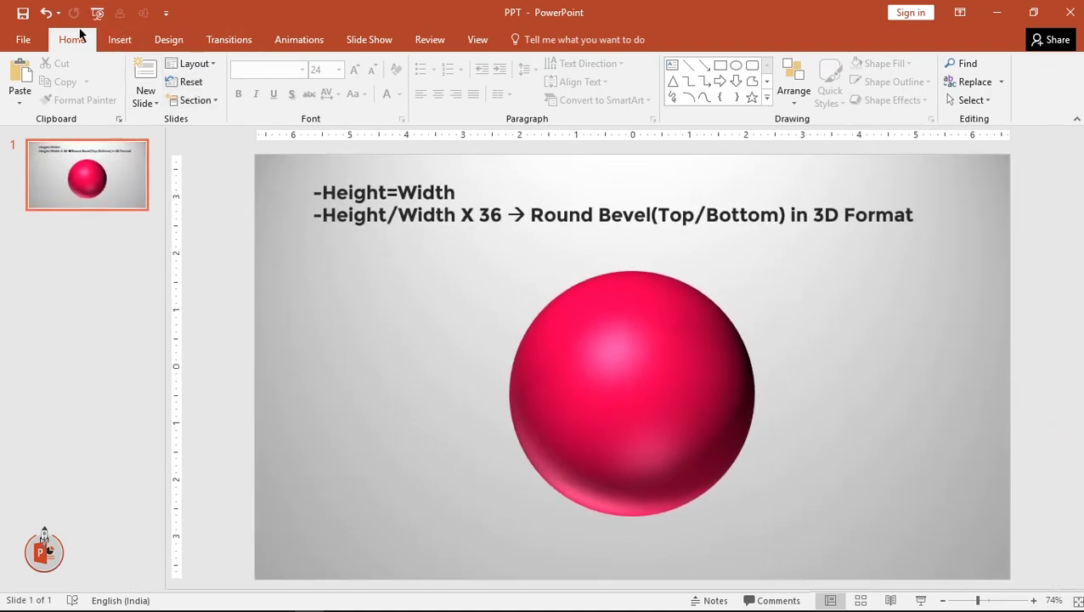
Draw a flat 0.21" × 4.44" oval lined up just under the sphere
left_click(118, 39)
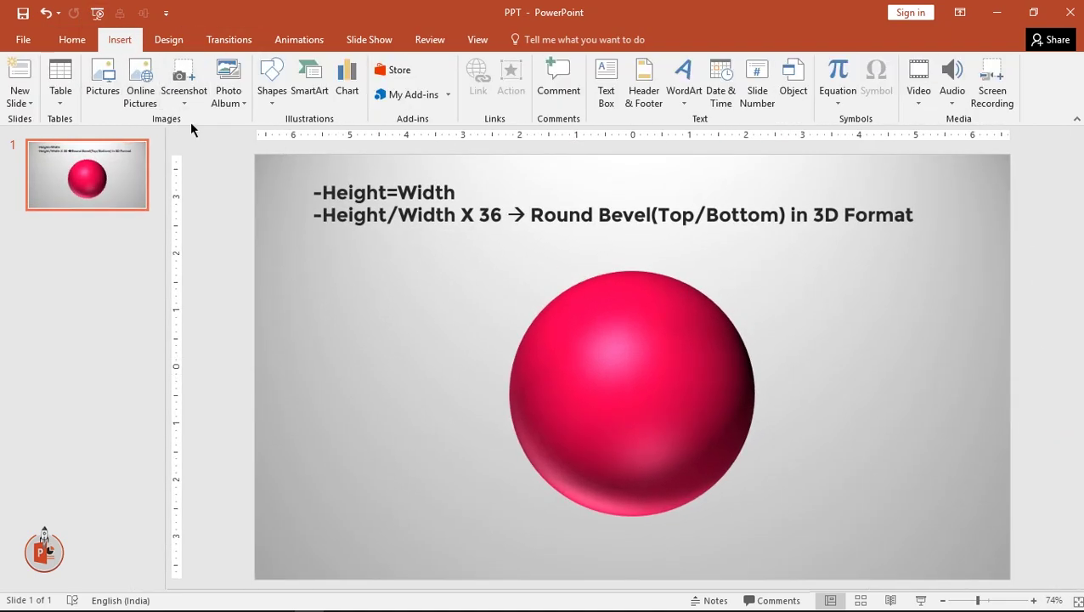
left_click(273, 103)
left_click(328, 140)
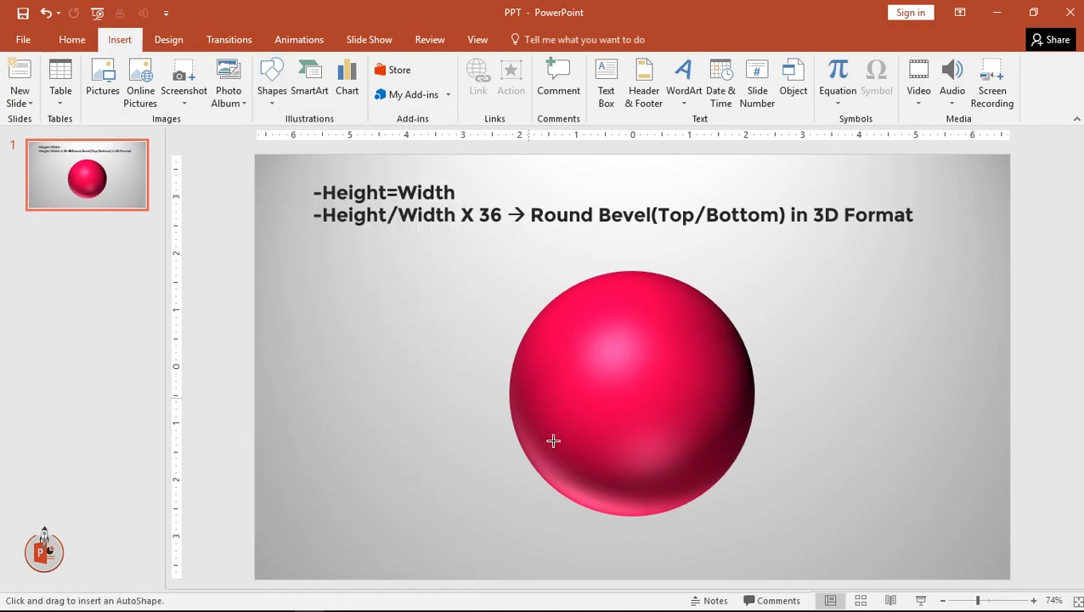
left_click_drag(519, 504, 762, 517)
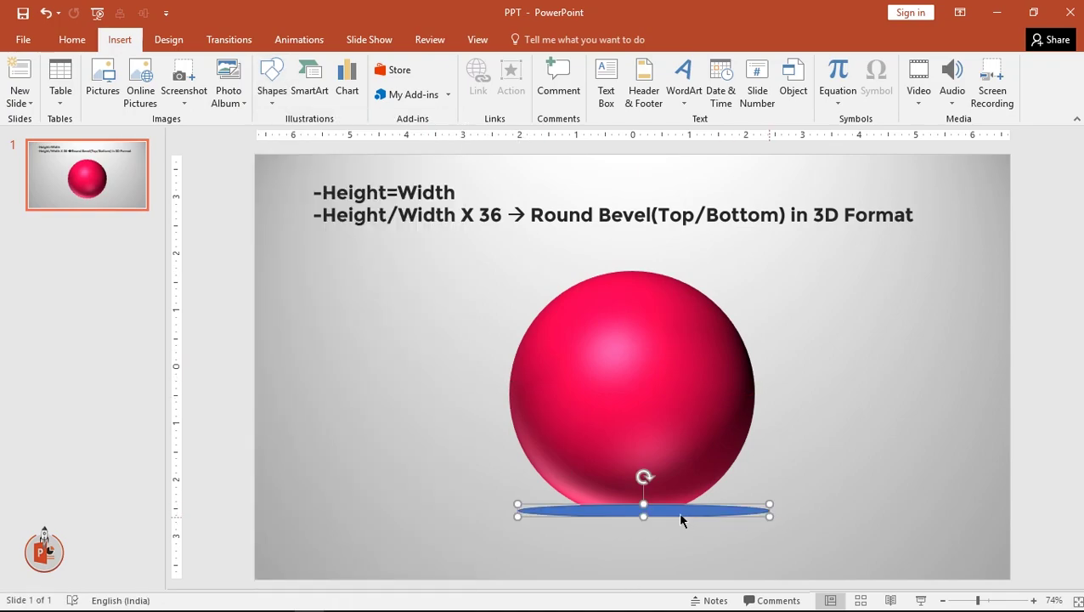
left_click_drag(655, 506, 654, 508)
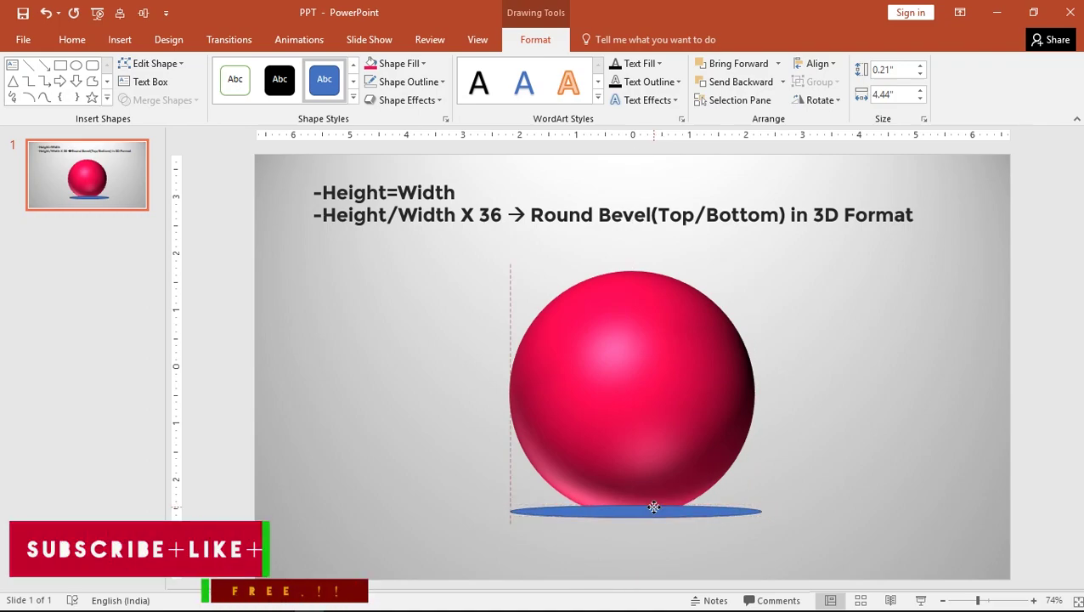
Set the ellipse to No Outline and bring up its Format Shape settings
left_click(419, 86)
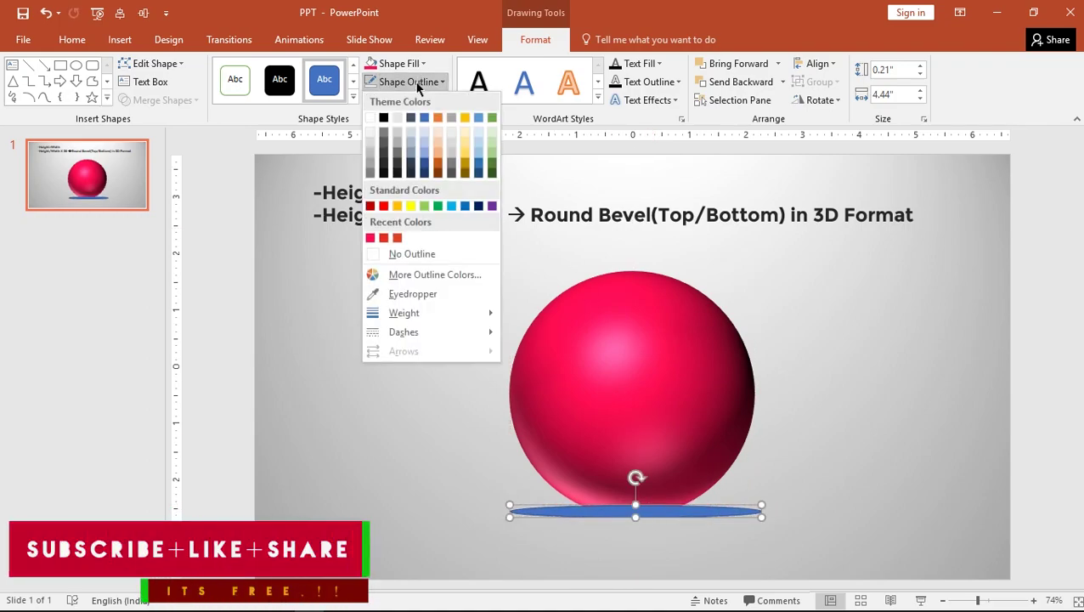
left_click(407, 252)
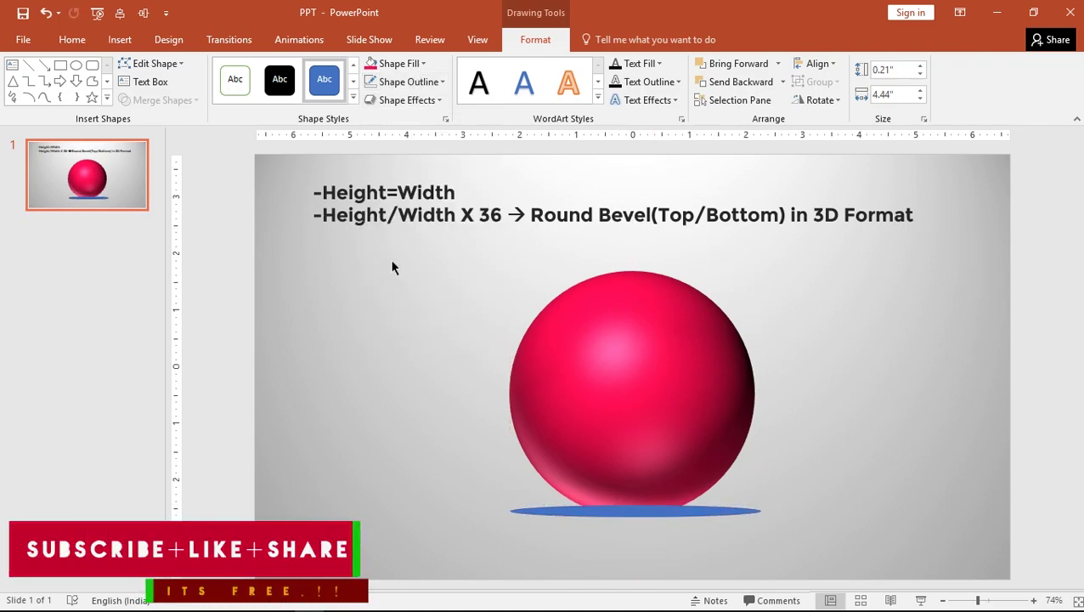
right_click(599, 514)
left_click(619, 500)
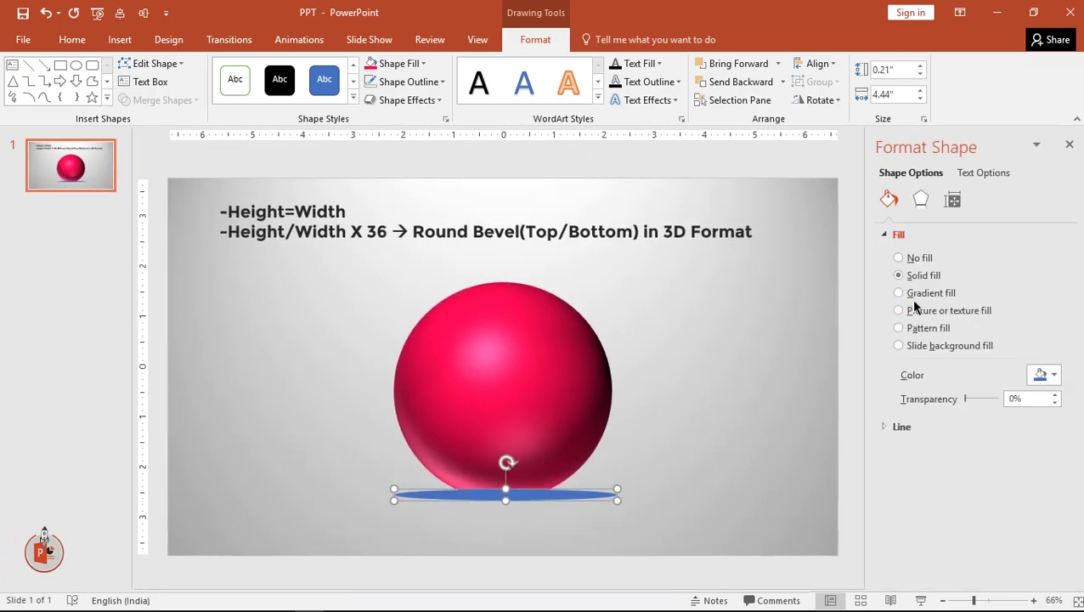
Give the ellipse a Path gradient fill with the middle stop removed
left_click(922, 293)
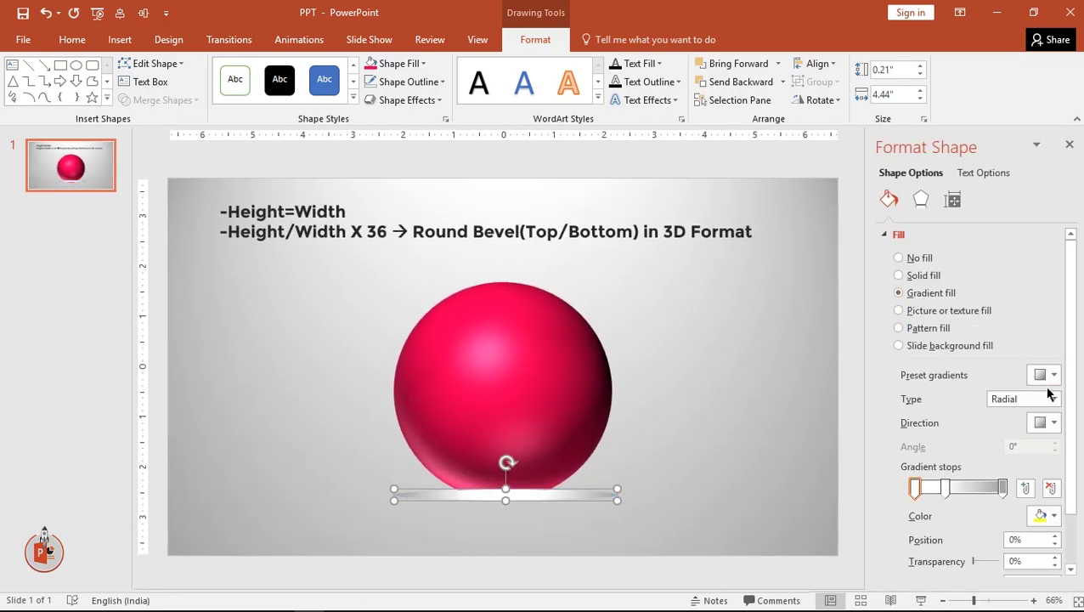
left_click(1052, 422)
left_click(1057, 419)
left_click(1053, 399)
left_click(1011, 459)
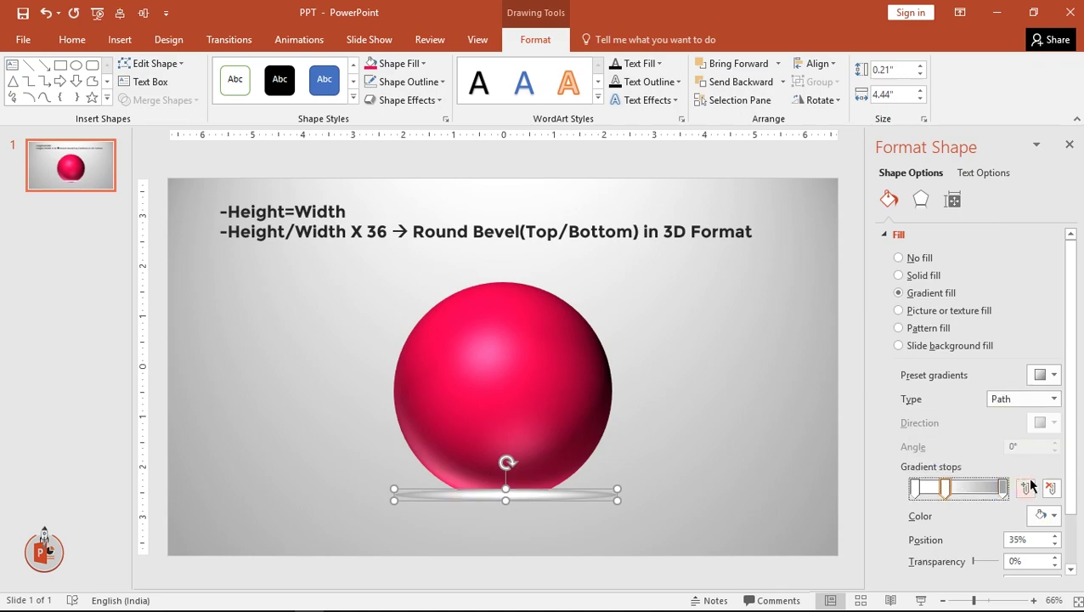
left_click(1050, 487)
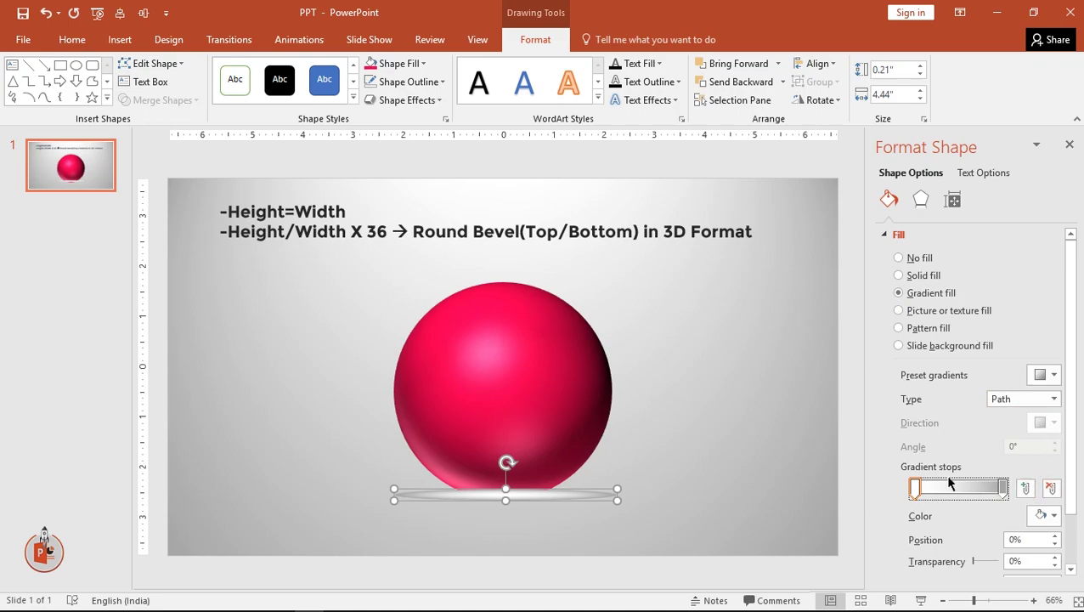
Make stops black at 34% and white at 100% transparency; nudge the shadow lower
left_click(1054, 516)
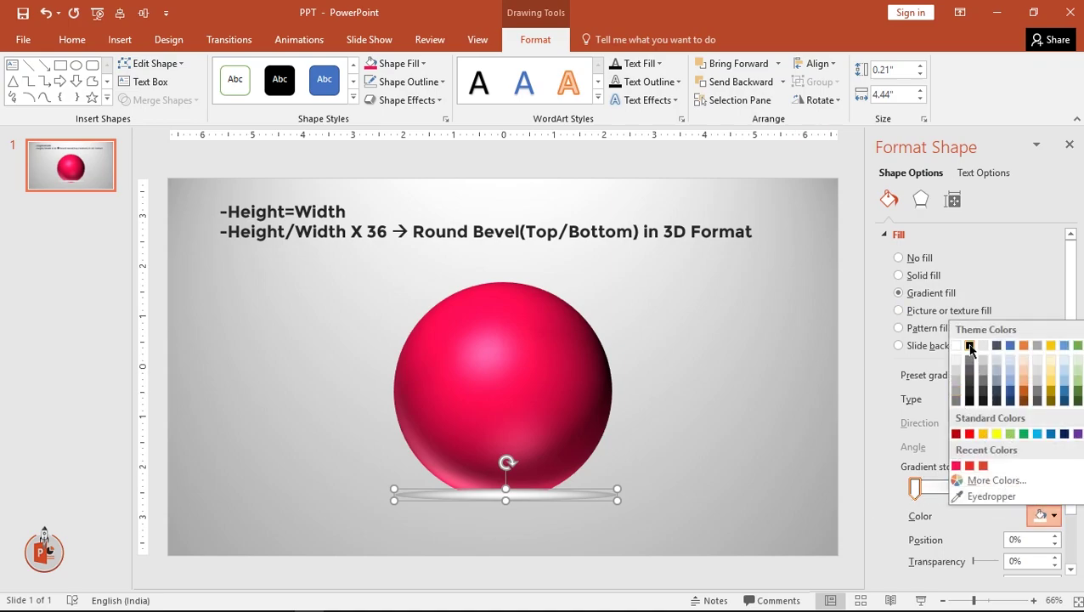
left_click(969, 345)
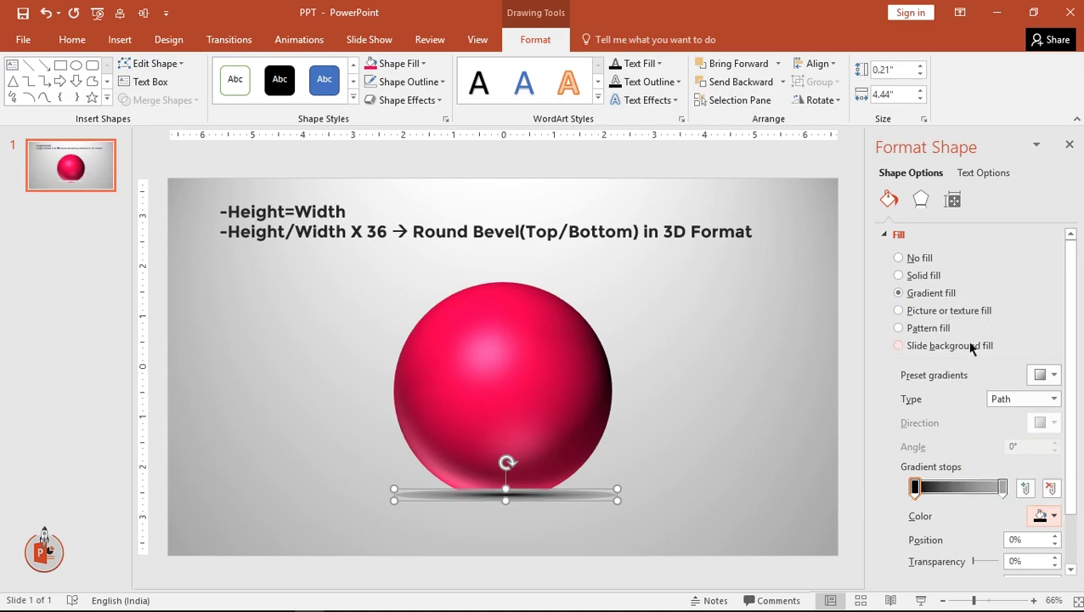
left_click(1002, 486)
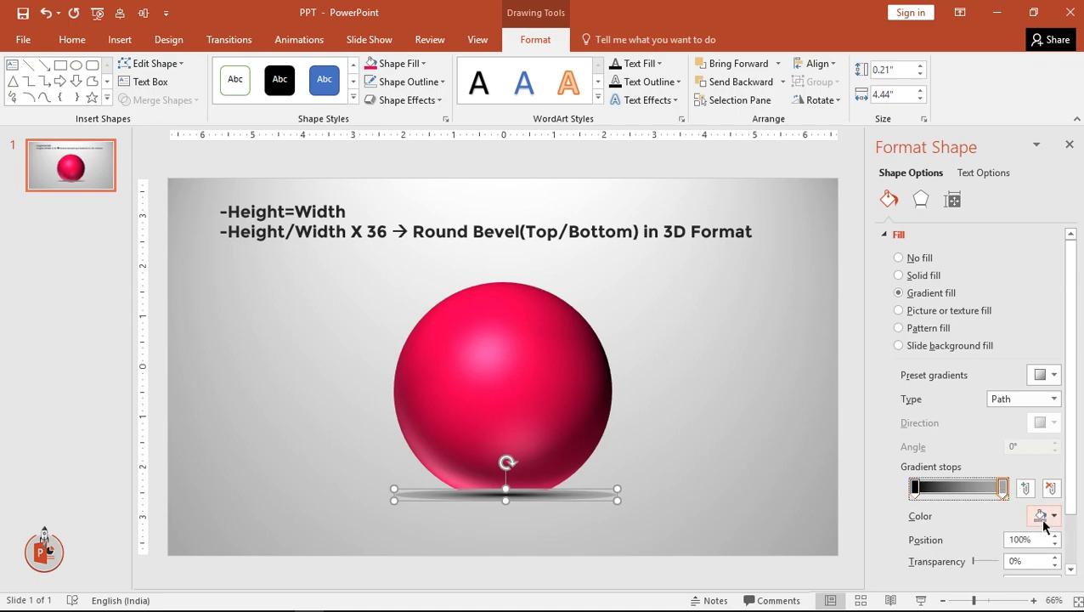
left_click(1054, 516)
left_click(957, 345)
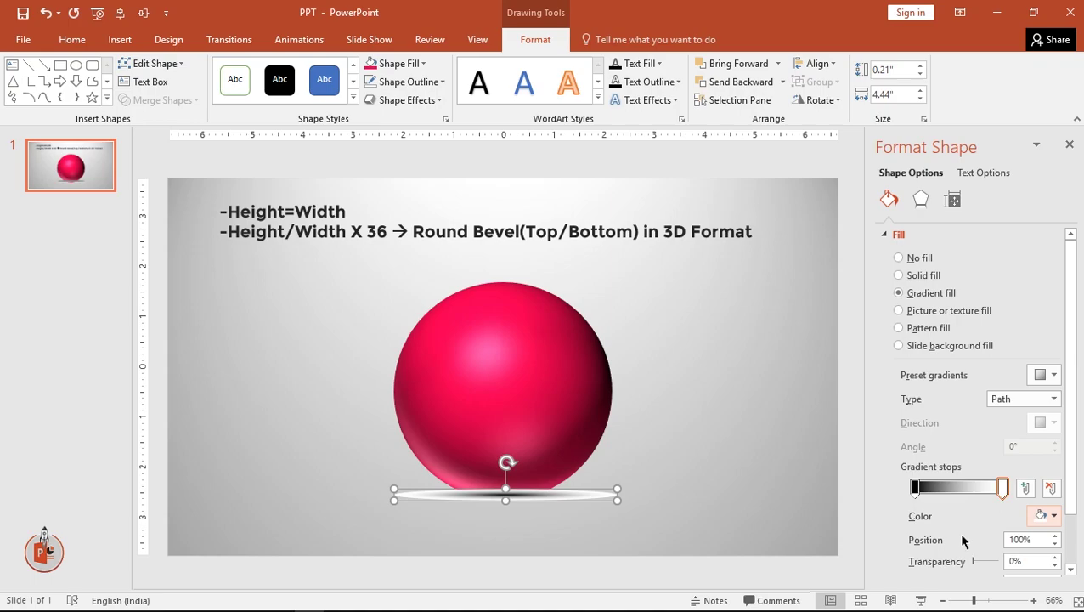
left_click(975, 562)
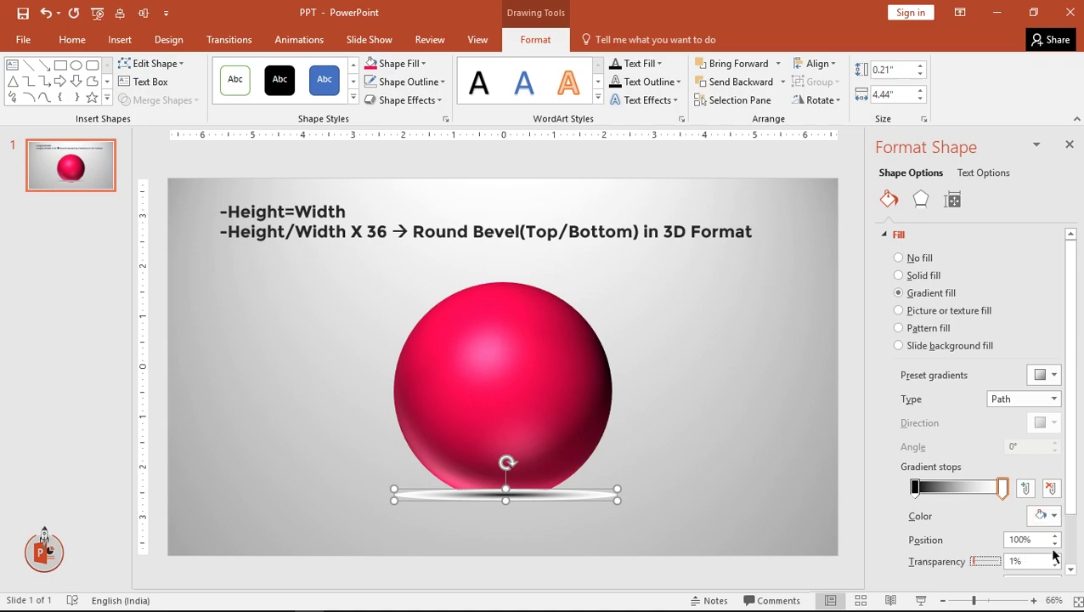
left_click_drag(975, 561, 1011, 559)
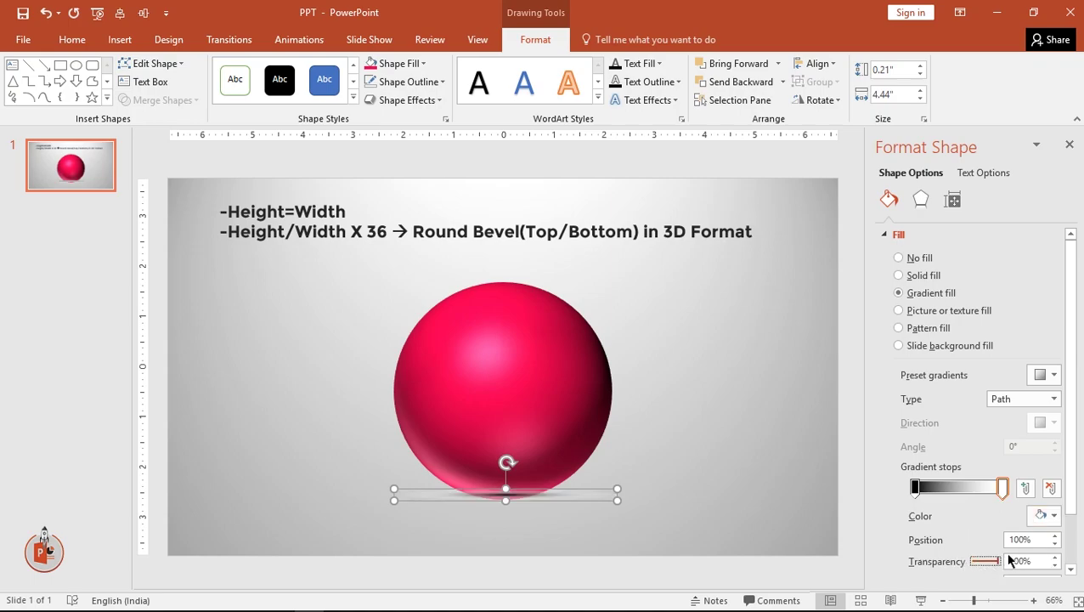
left_click_drag(916, 488, 944, 488)
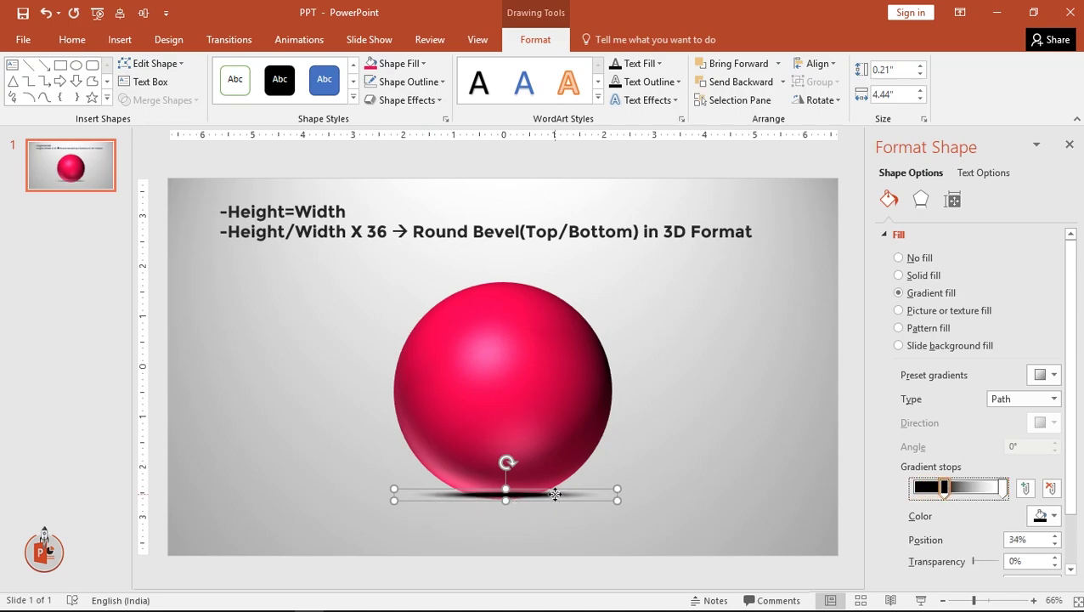
left_click_drag(554, 494, 559, 503)
Change the dark gradient stop of the shadow ellipse to dark grey
right_click(559, 504)
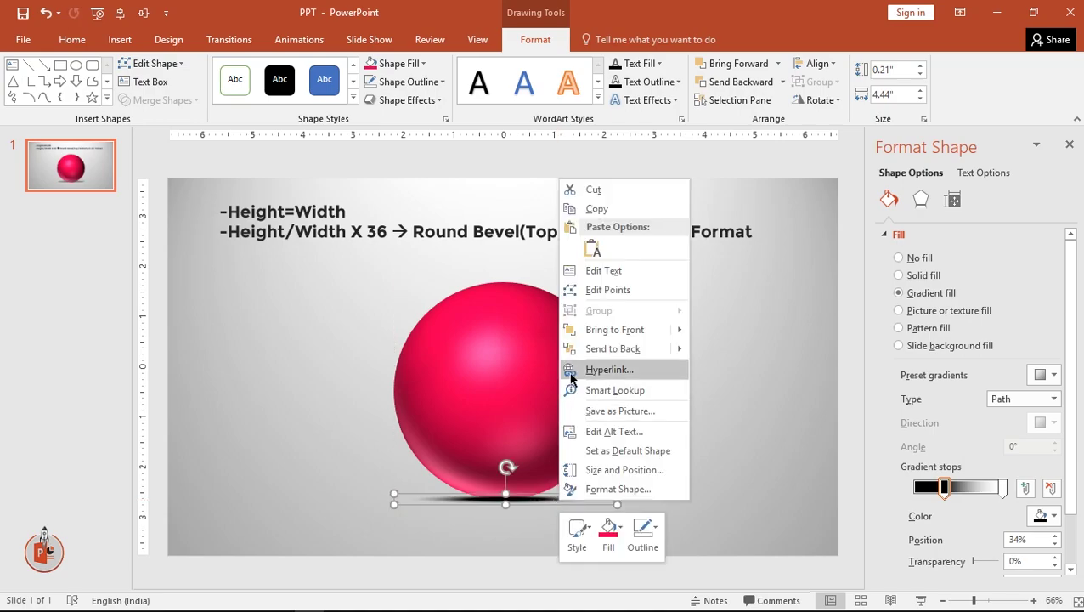
left_click(690, 378)
left_click(712, 414)
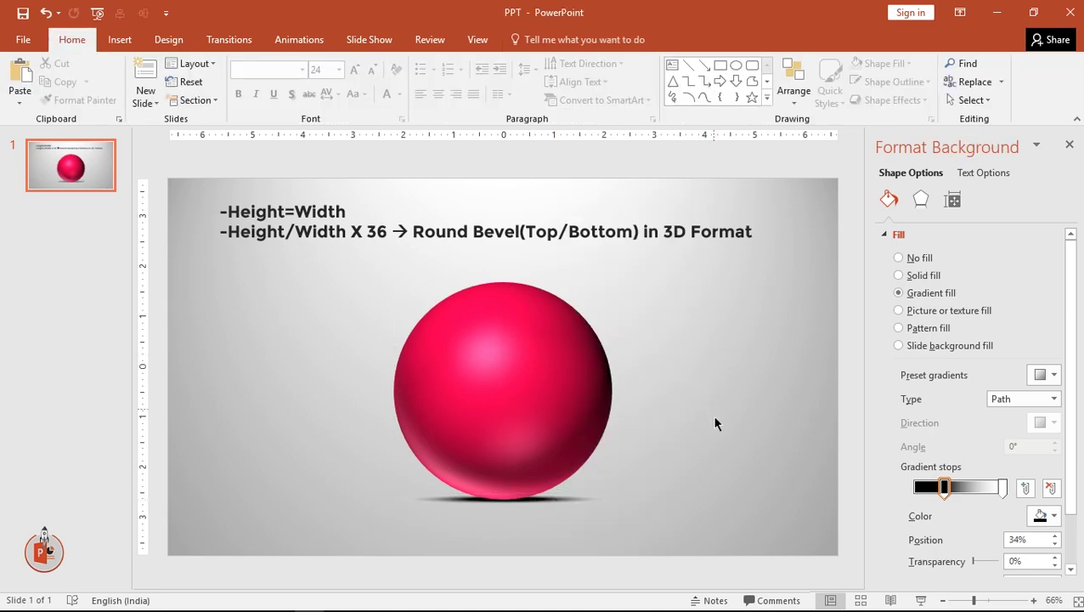
left_click(550, 500)
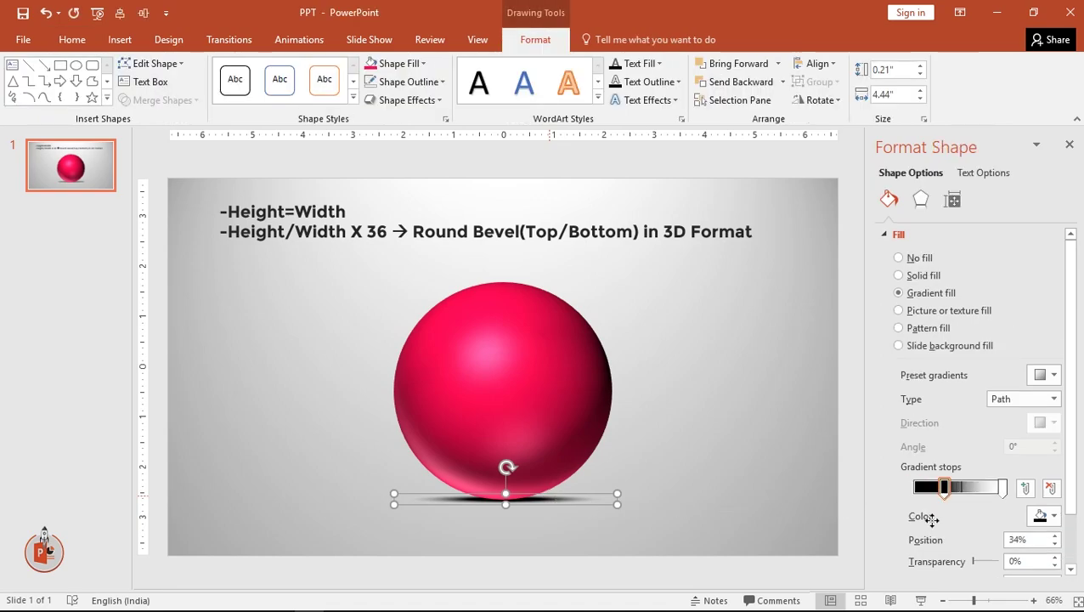
left_click(1050, 521)
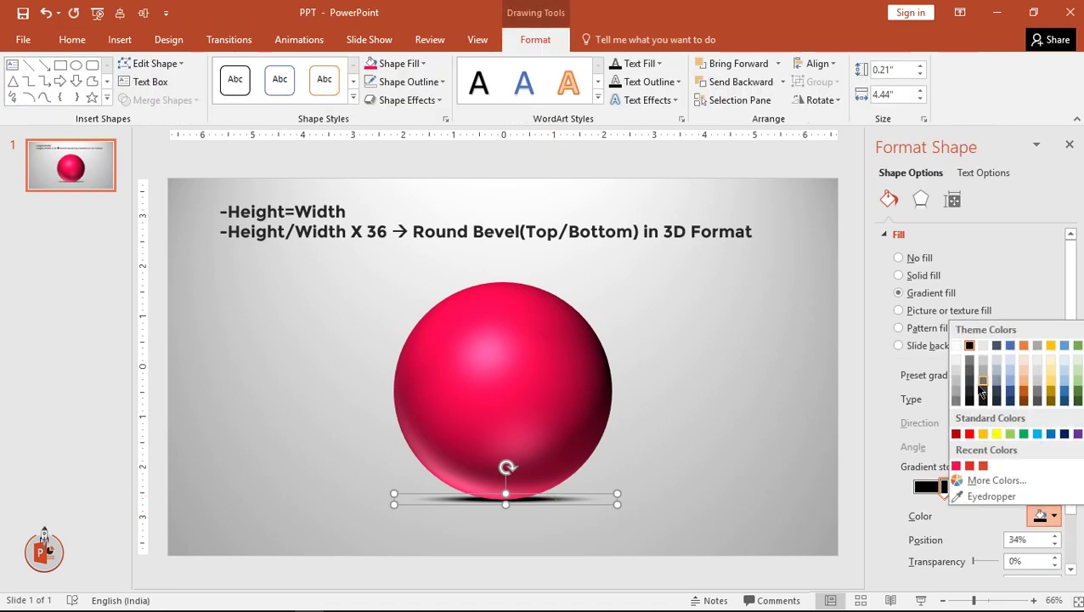
left_click(966, 389)
left_click(783, 434)
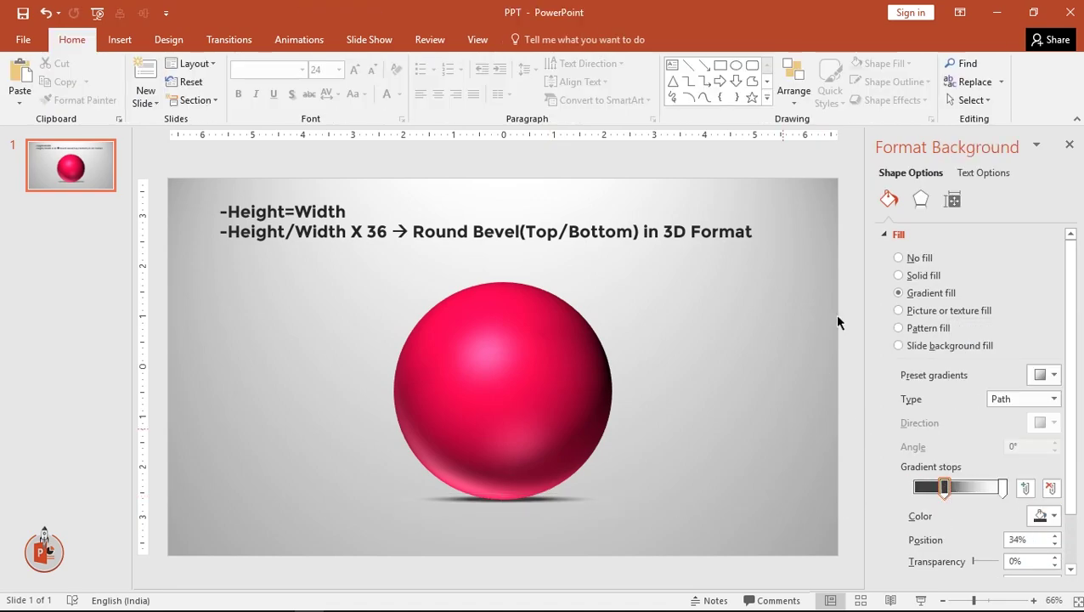
left_click(509, 503)
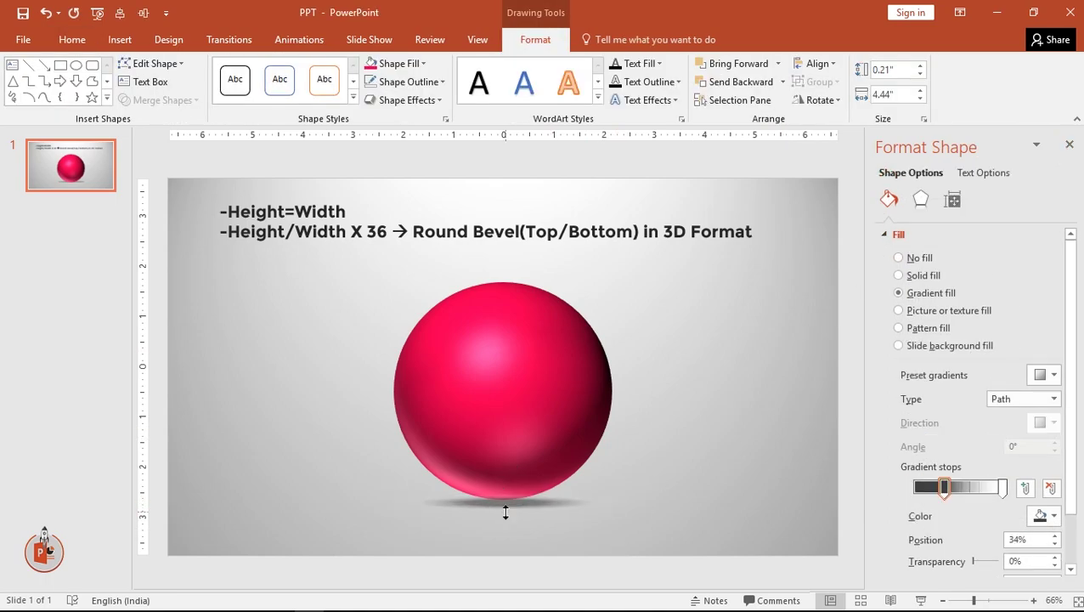
Make the shadow ellipse slightly taller, to 0.35 inches
left_click(504, 509)
left_click(670, 473)
left_click(551, 506)
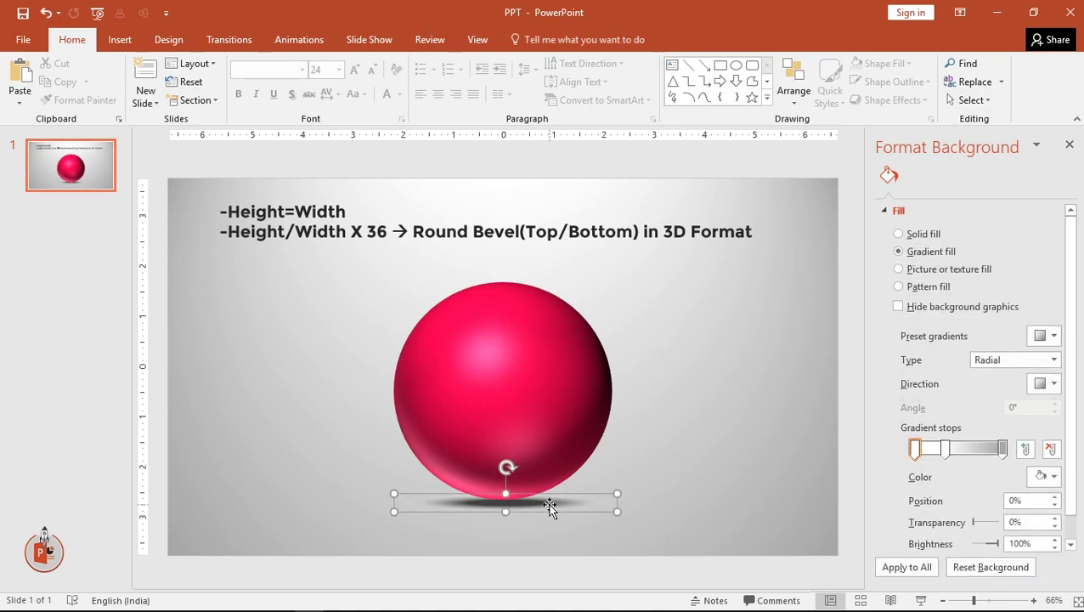
left_click_drag(544, 501, 543, 498)
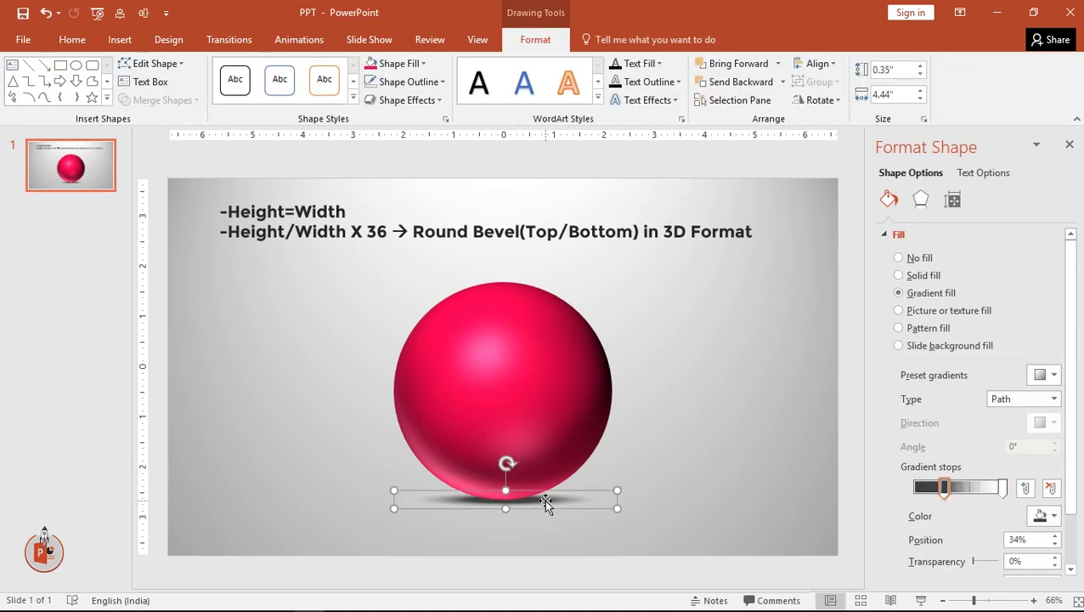
Close the formatting pane and show the finished sphere slide full screen
left_click(679, 497)
left_click(1069, 144)
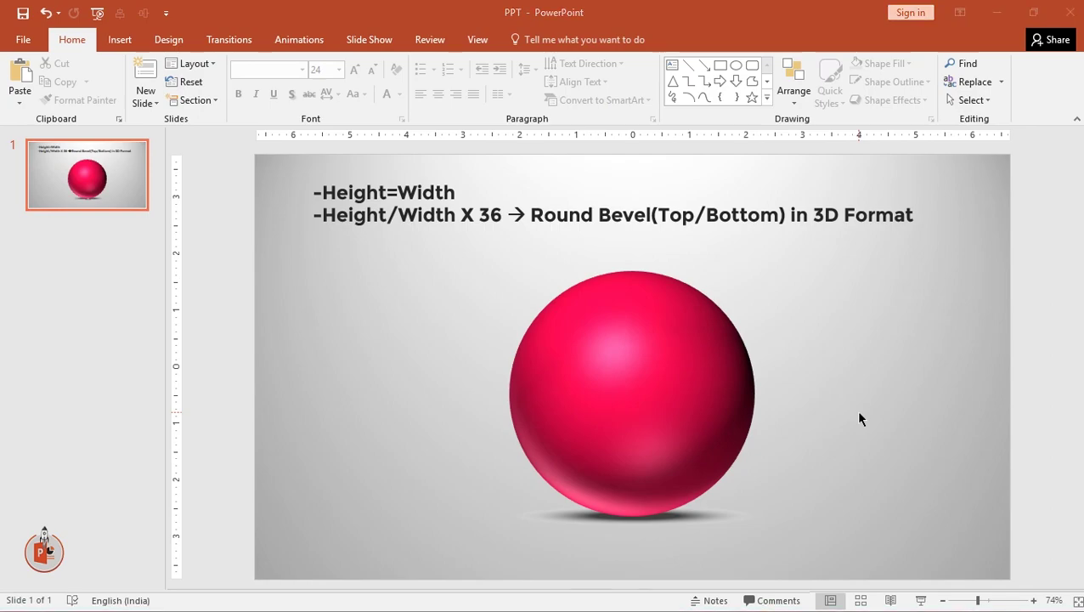
key("F5")
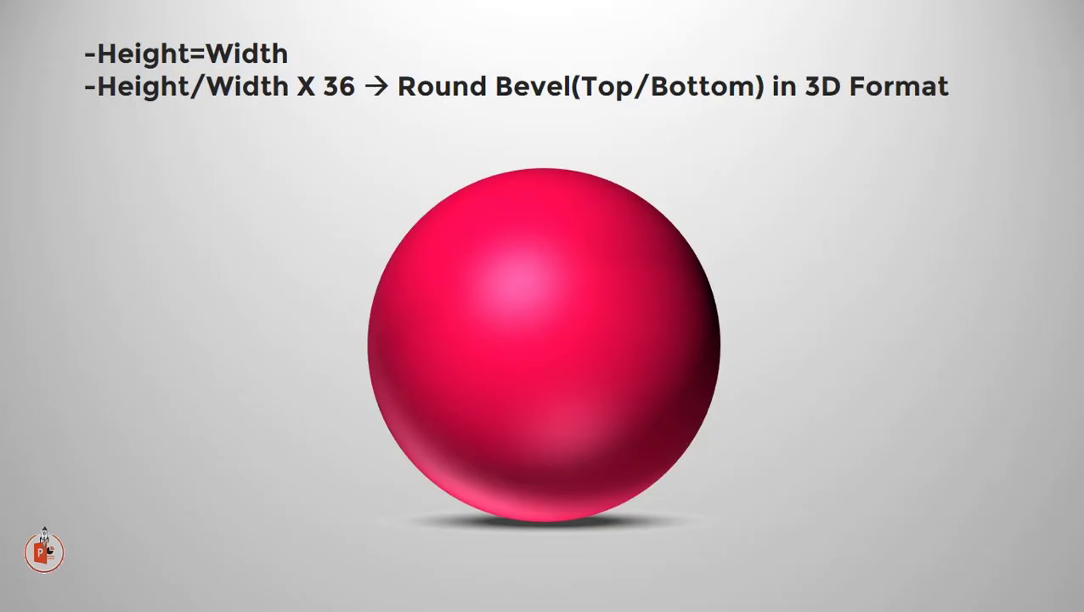